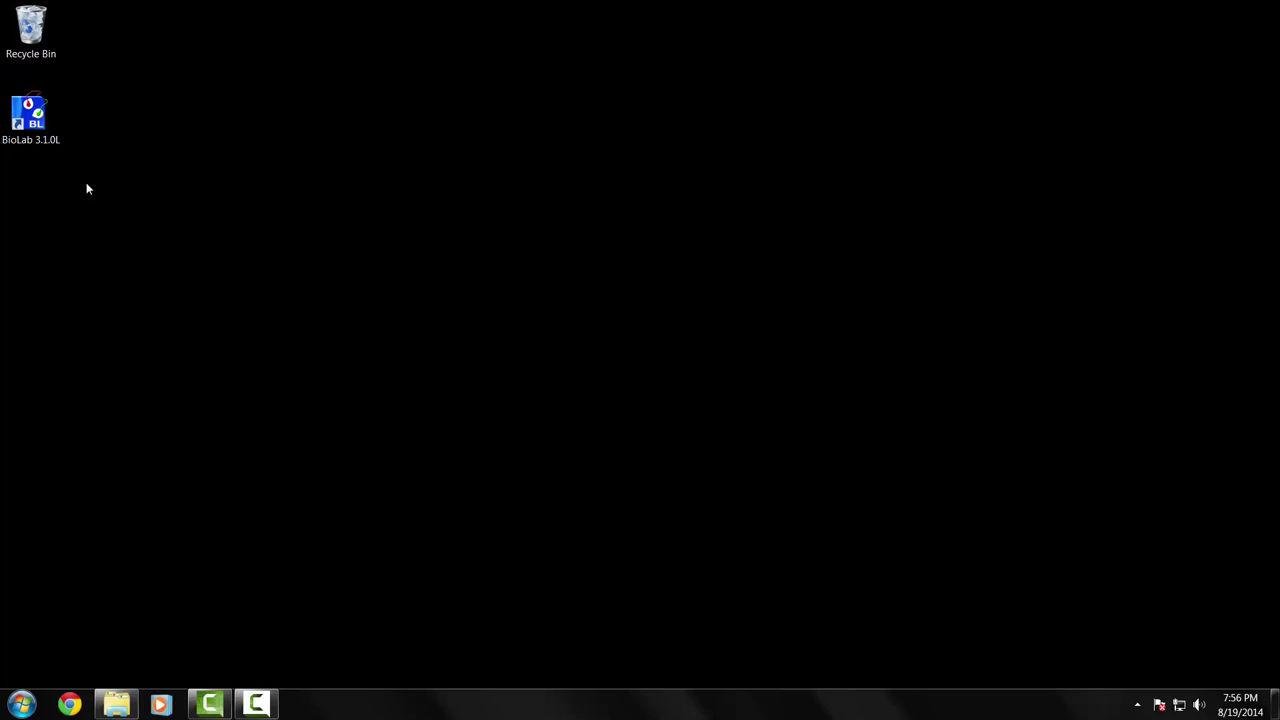
# Launch BioLab 3.1.0L and set the computer's IP address to 192.168.88.245
pyautogui.doubleClick(30, 118)
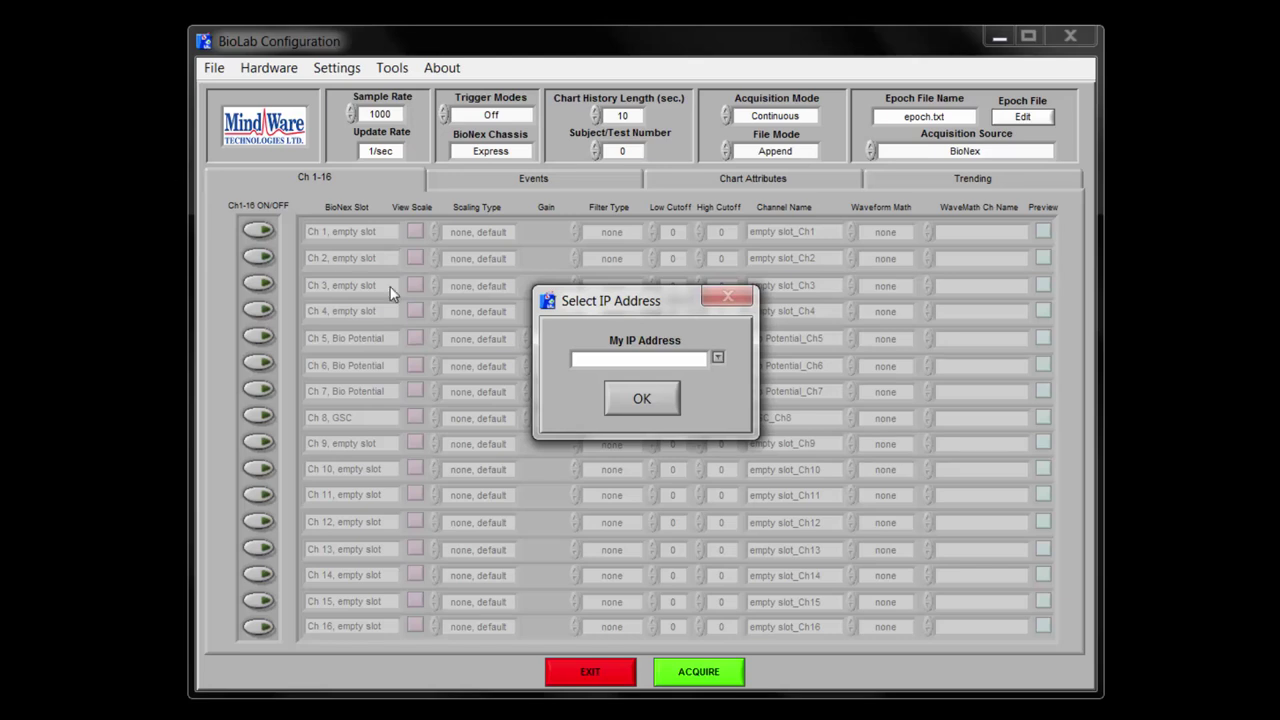
pyautogui.click(719, 357)
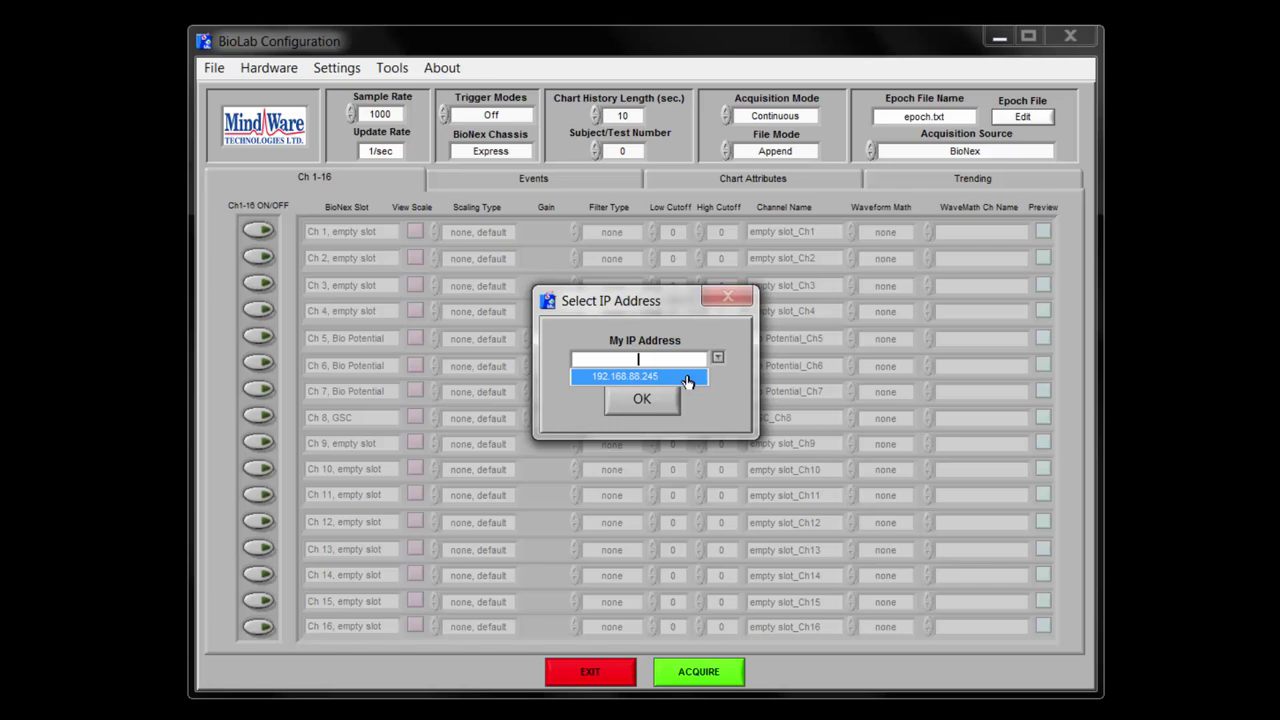
pyautogui.click(687, 377)
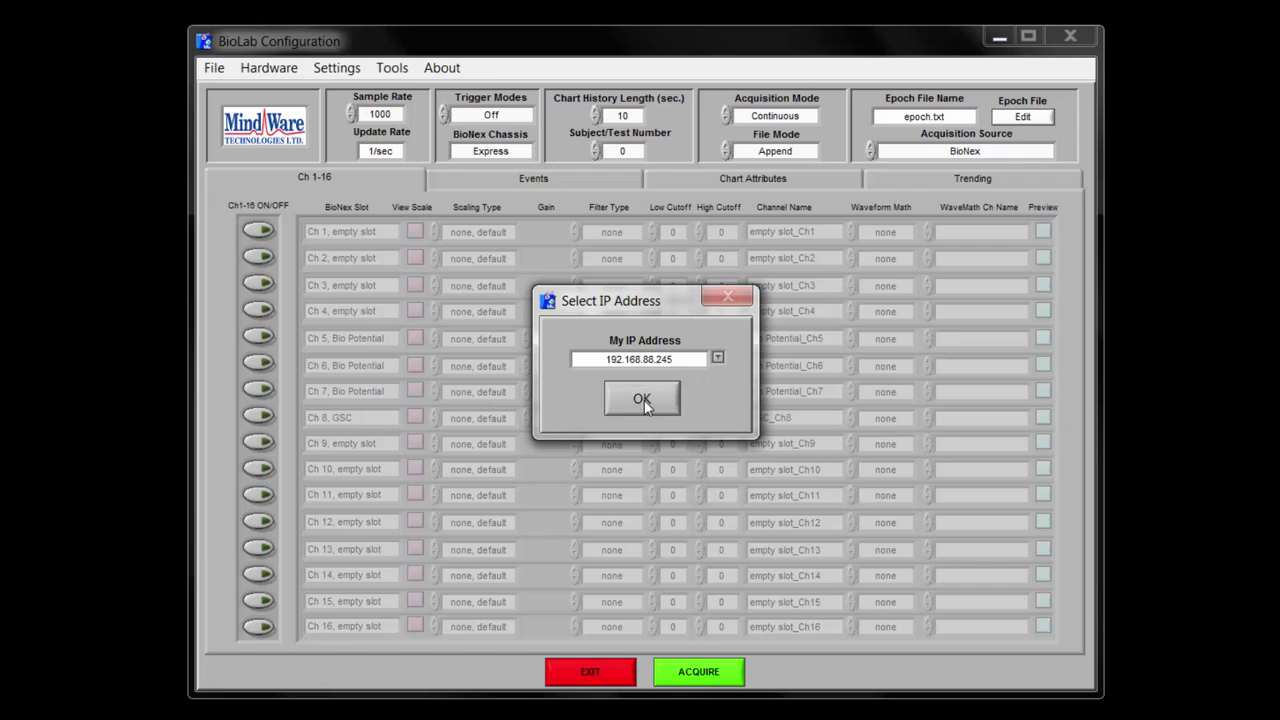
pyautogui.click(642, 399)
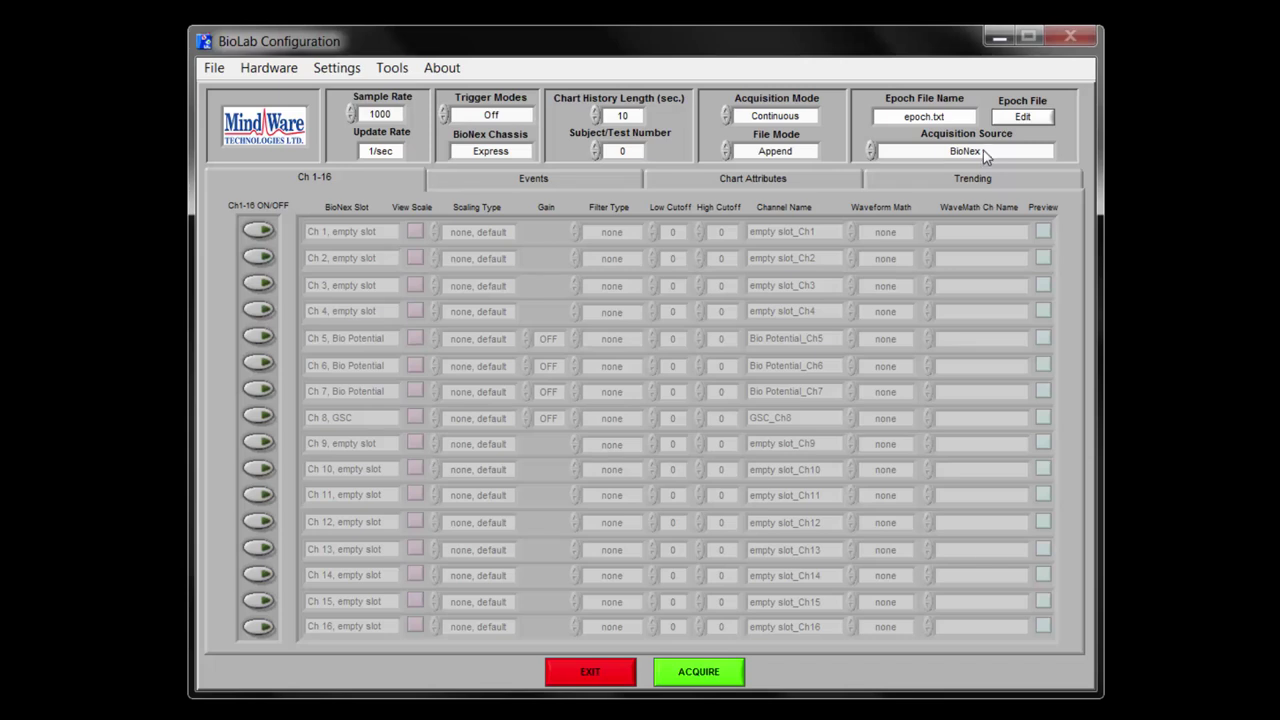
# Show the Acquisition Source choices: BioNex, Ambulatory Wi-Fi, both and File
pyautogui.click(983, 150)
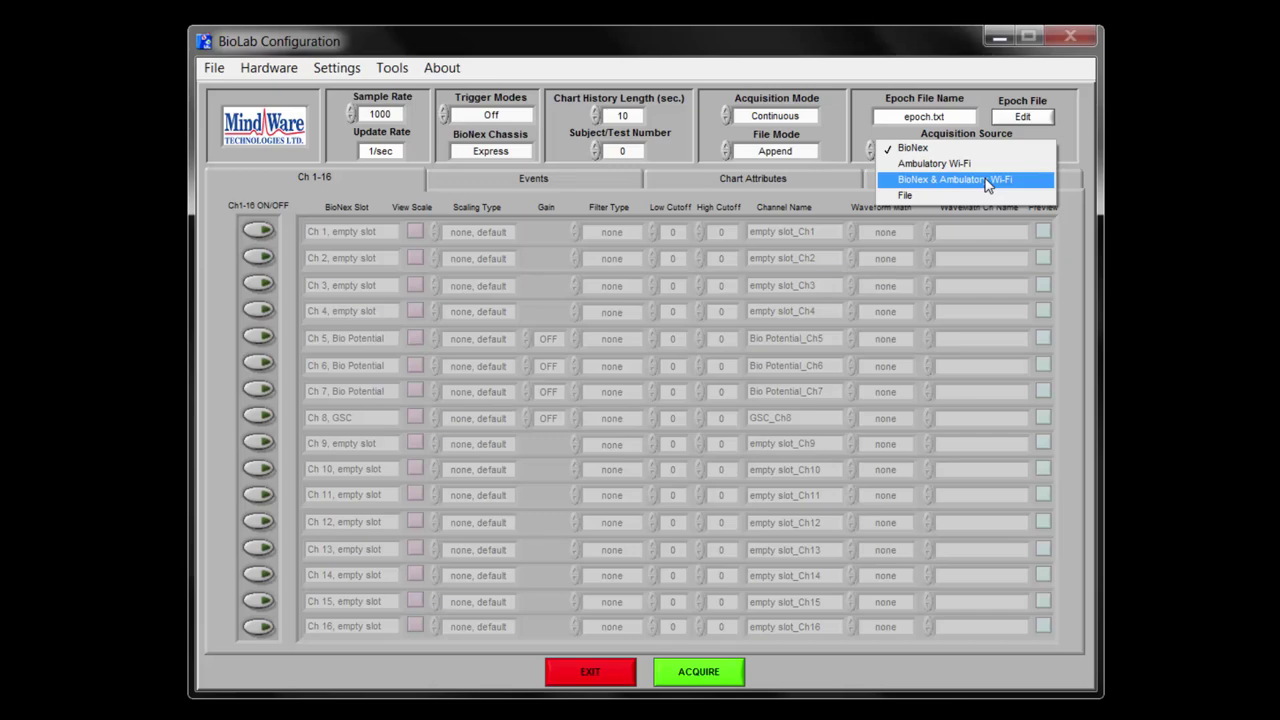
# Switch the acquisition source to Ambulatory Wi-Fi, bringing up the firewall alert
pyautogui.click(975, 163)
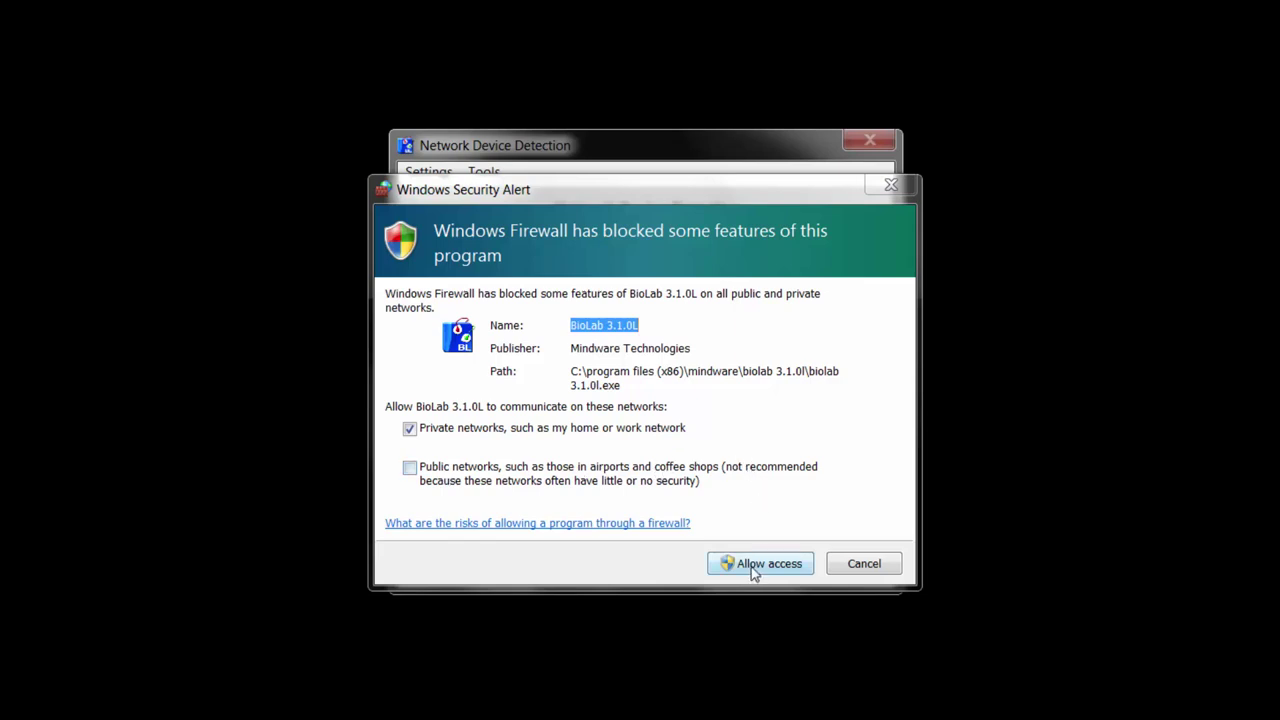
# Allow BioLab through the firewall and view the empty Known Device List
pyautogui.click(753, 566)
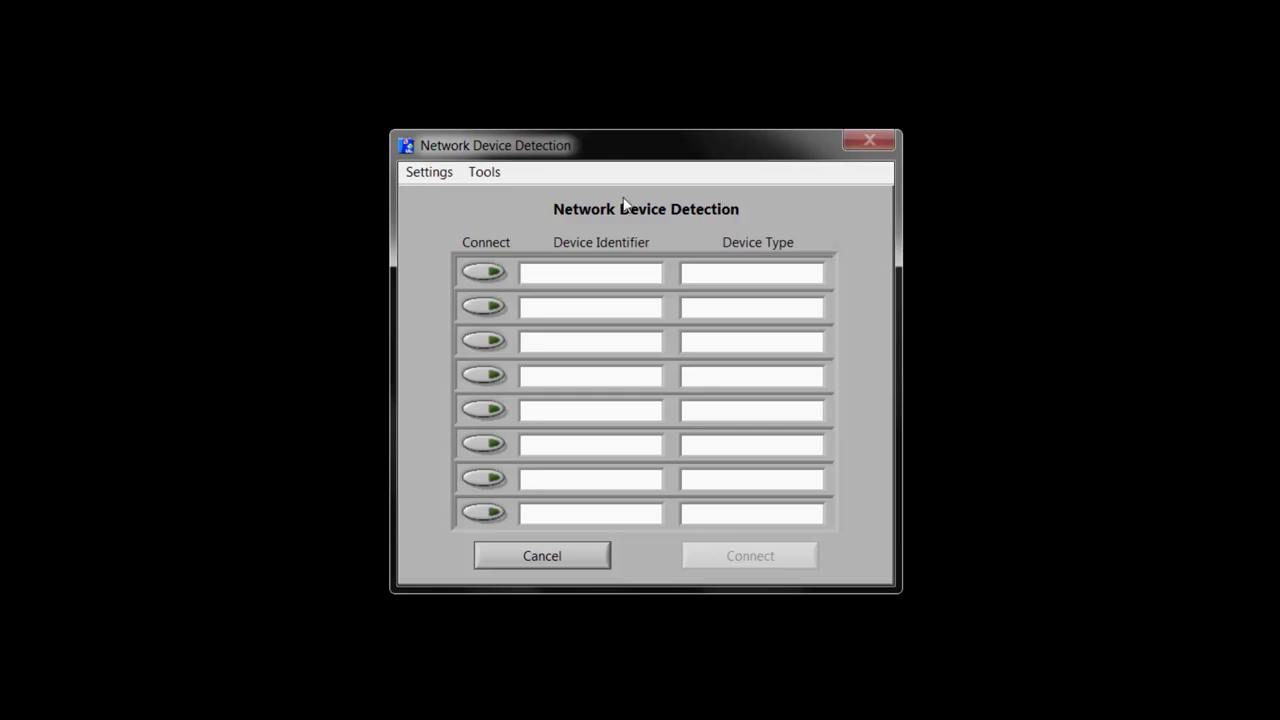
pyautogui.click(435, 178)
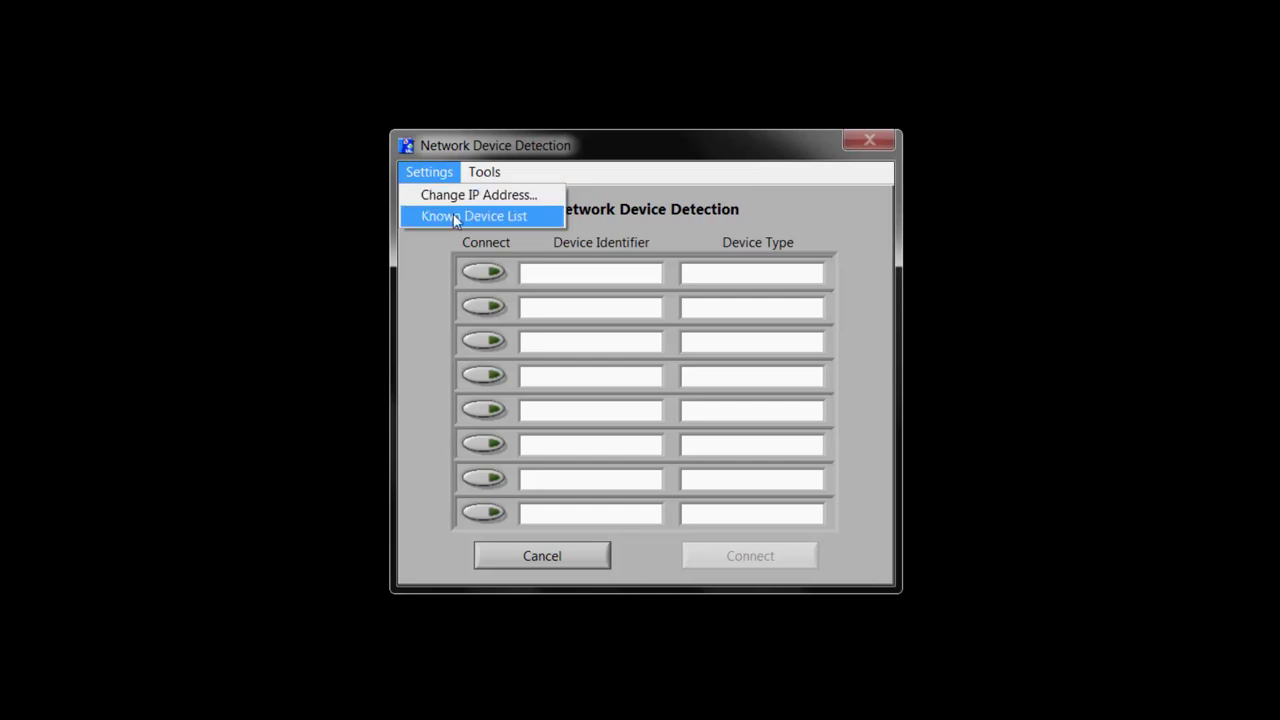
pyautogui.click(453, 215)
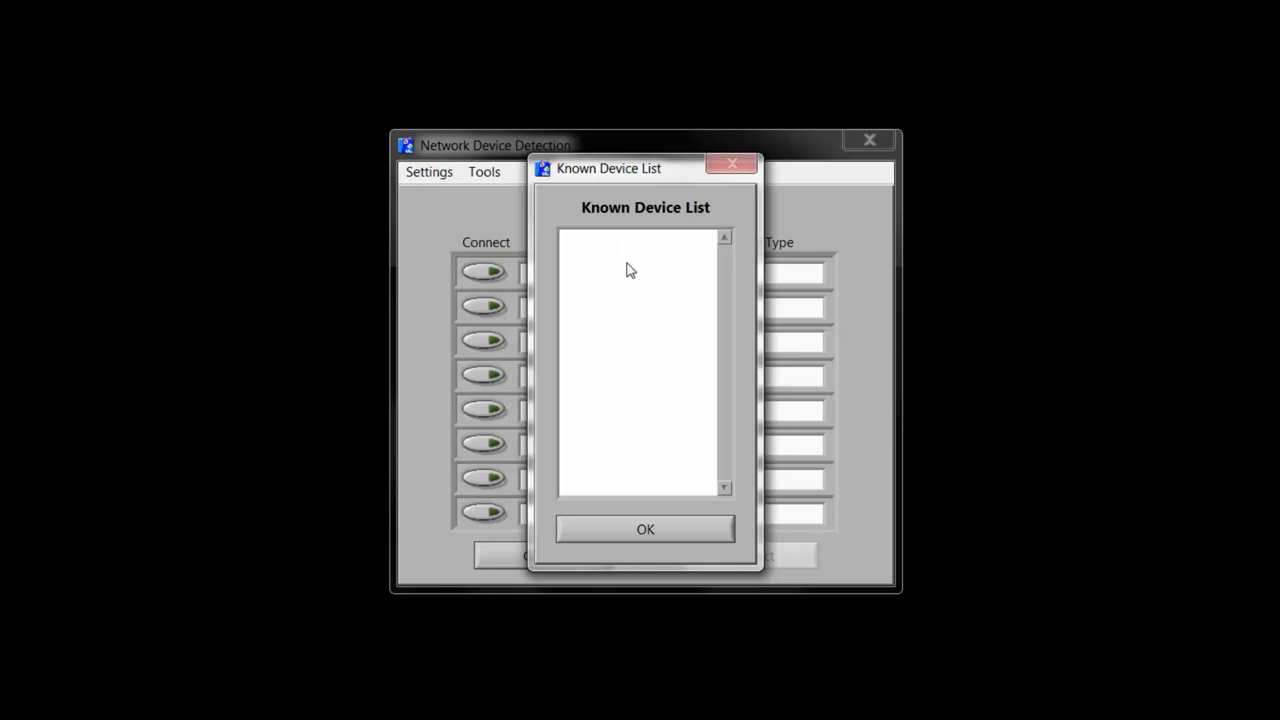
# Close the Known Device List and wait for MWMOBILE to be detected
pyautogui.click(630, 532)
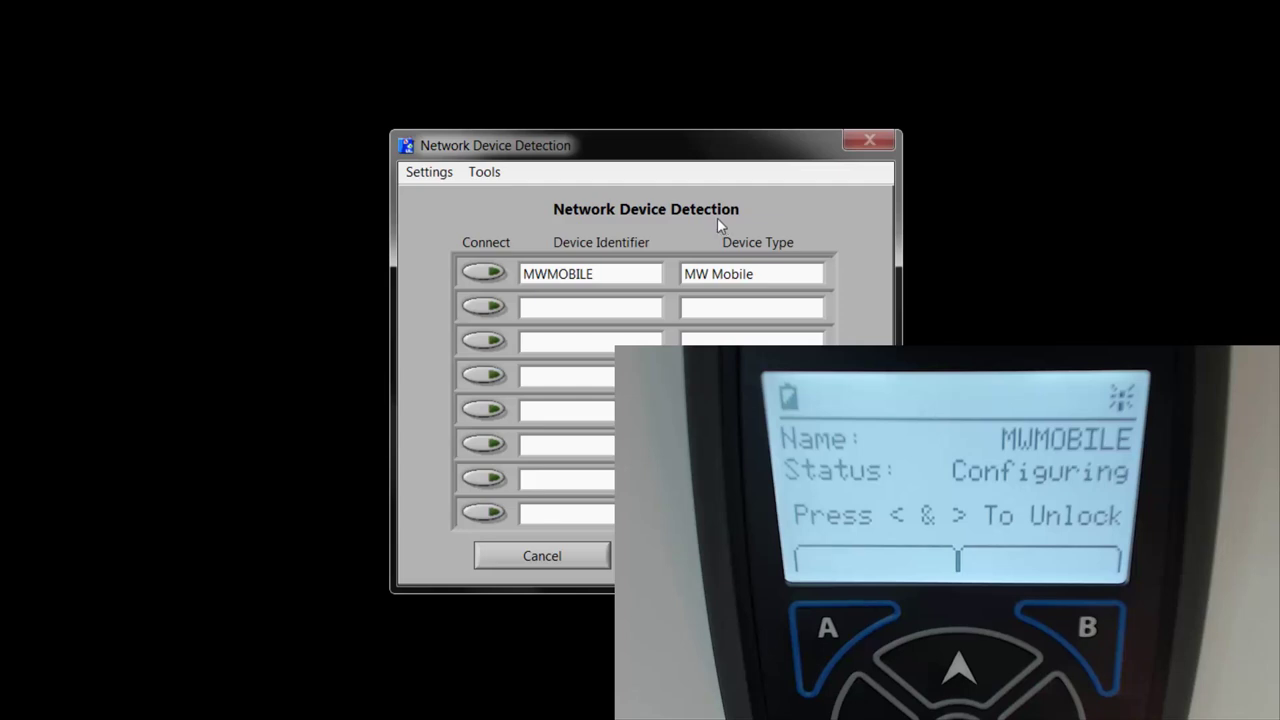
# Connect MWMOBILE with the first Bio Potential, Z0, dZ/dt and X Axis channels enabled
pyautogui.click(483, 273)
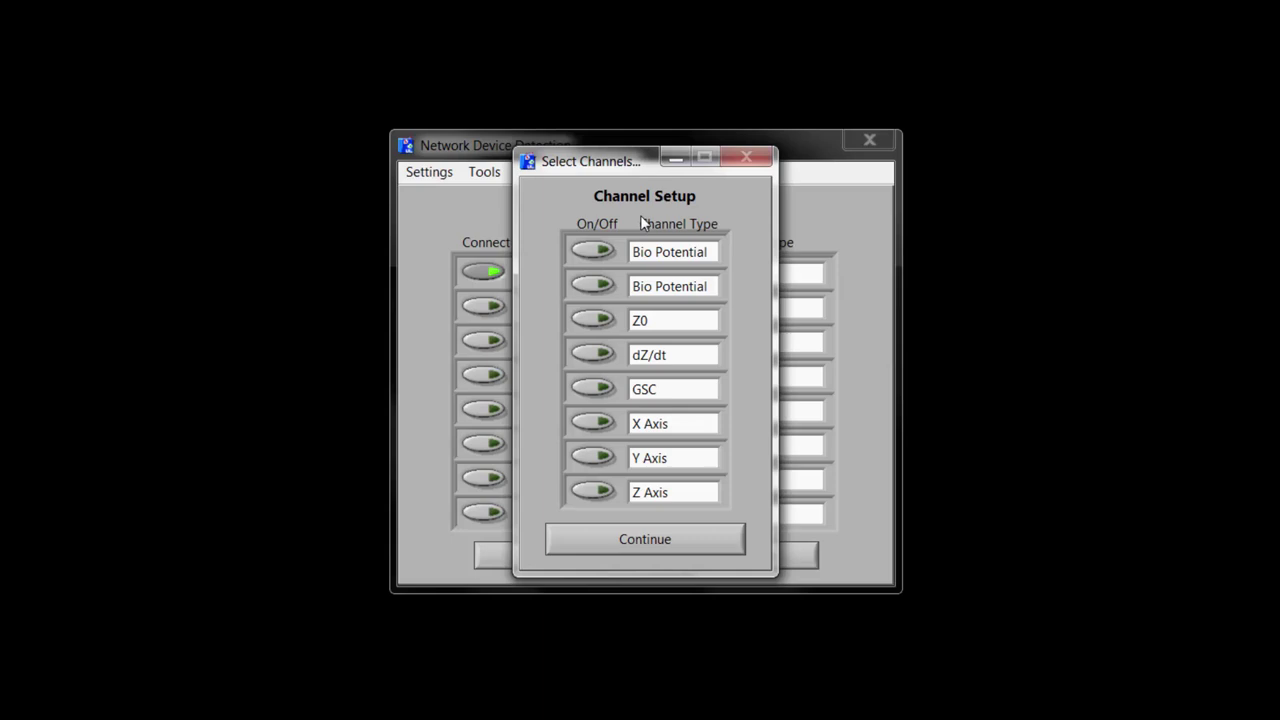
pyautogui.click(601, 254)
pyautogui.click(600, 324)
pyautogui.click(598, 356)
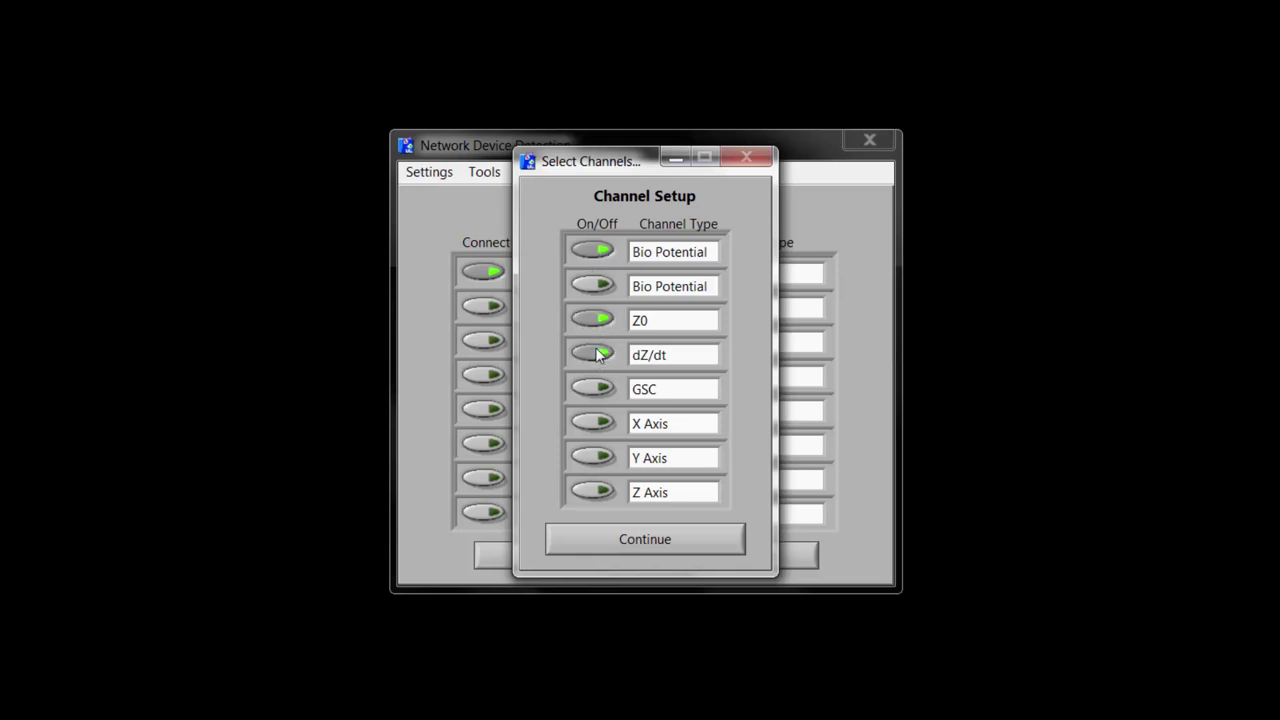
pyautogui.click(600, 424)
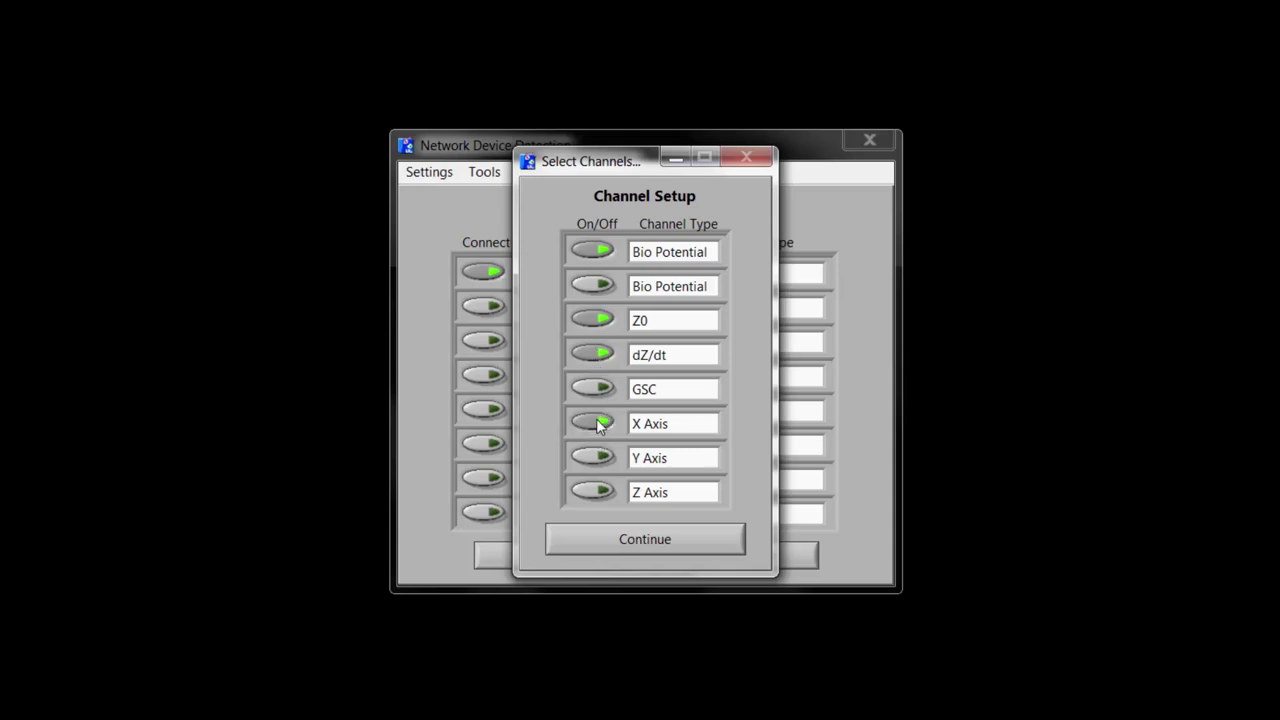
pyautogui.click(608, 539)
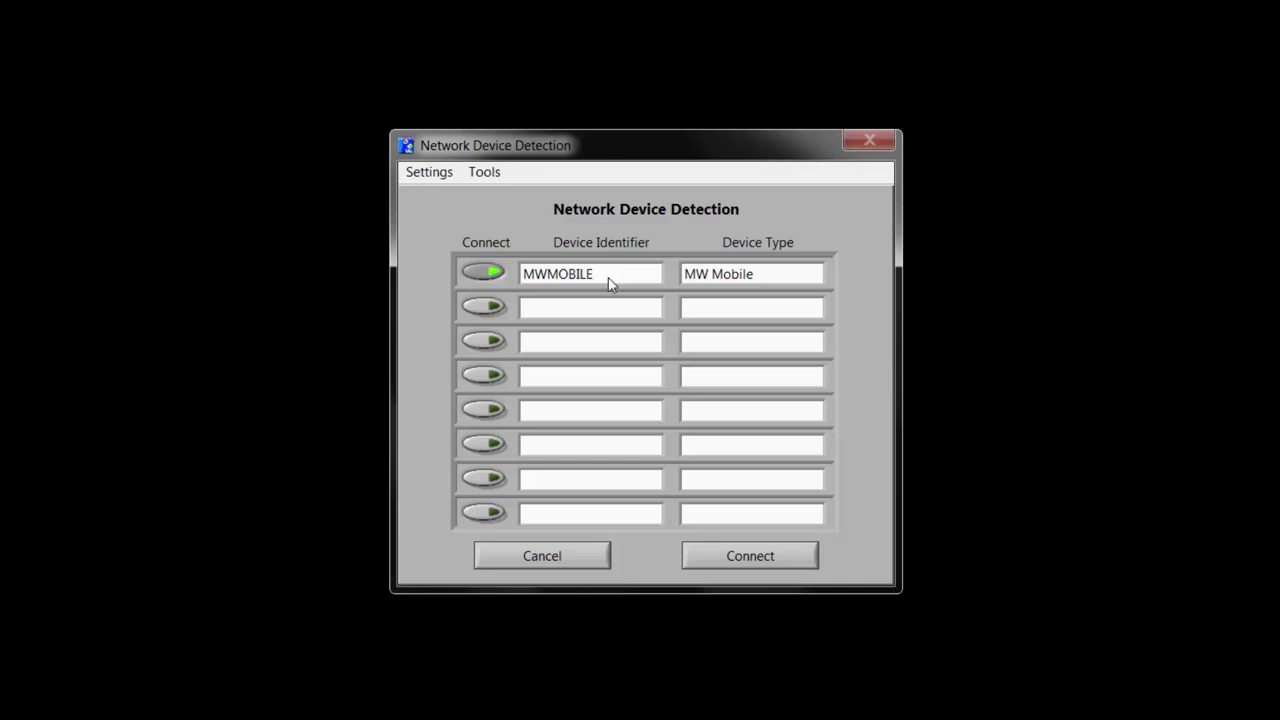
# Discover the device at IP 192.168.88.241 using Tools > Direct Discovery
pyautogui.click(486, 176)
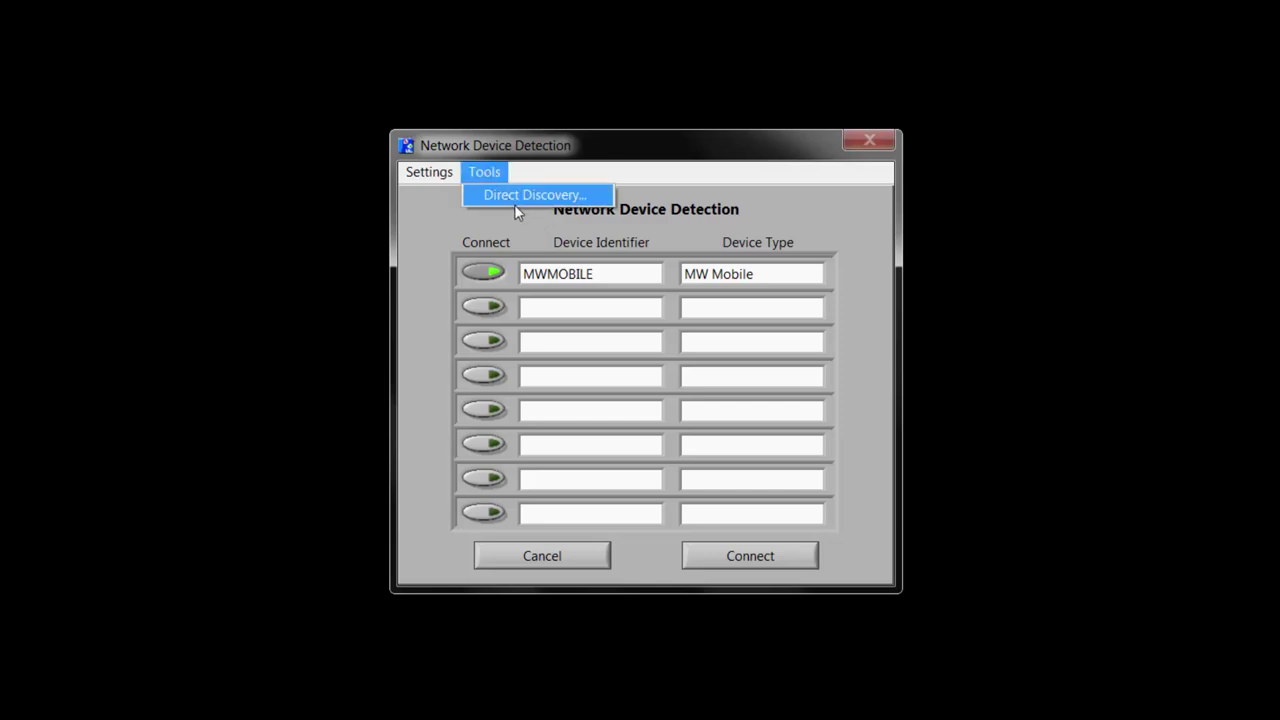
pyautogui.click(531, 196)
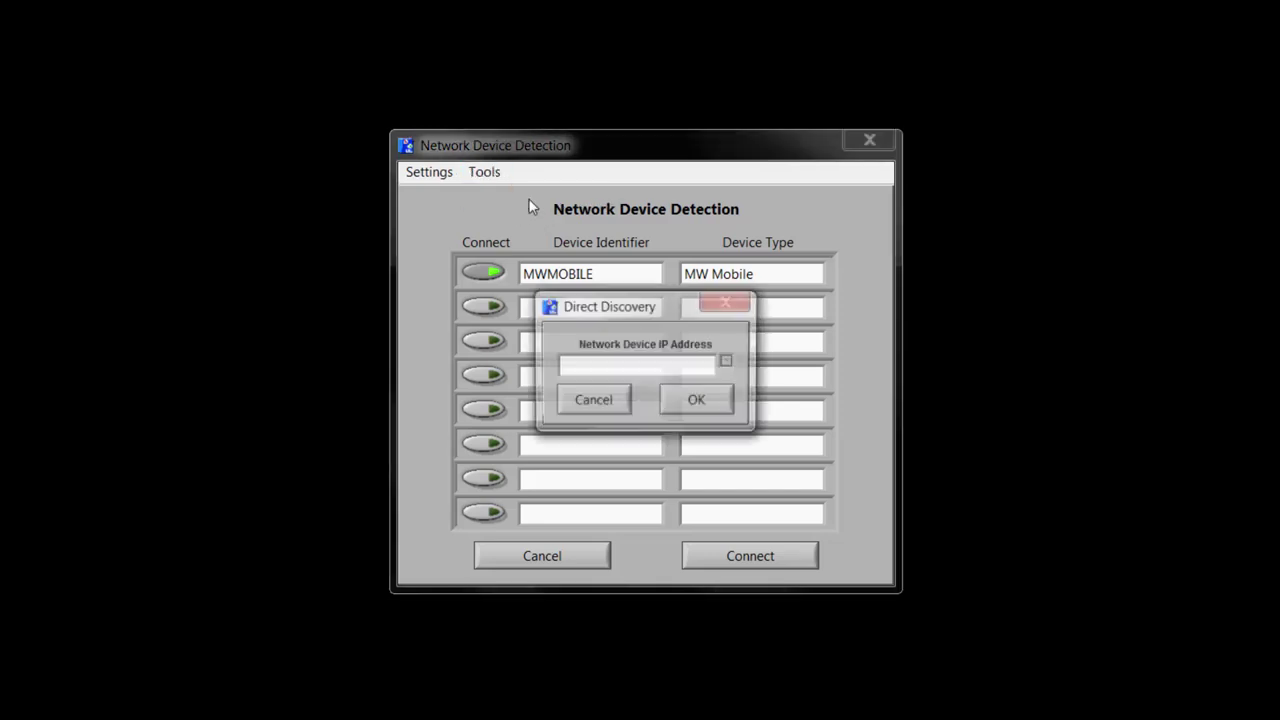
pyautogui.click(577, 365)
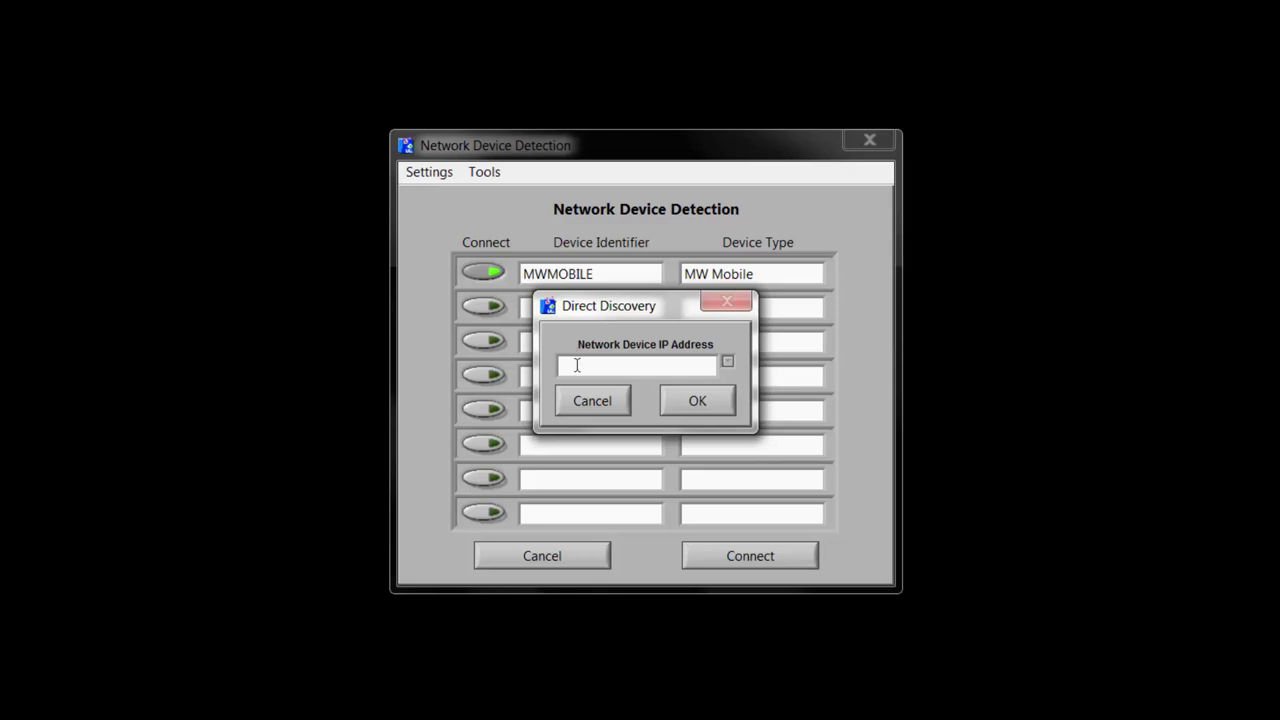
pyautogui.write('19')
pyautogui.write('2.168')
pyautogui.write('.88.')
pyautogui.write('241')
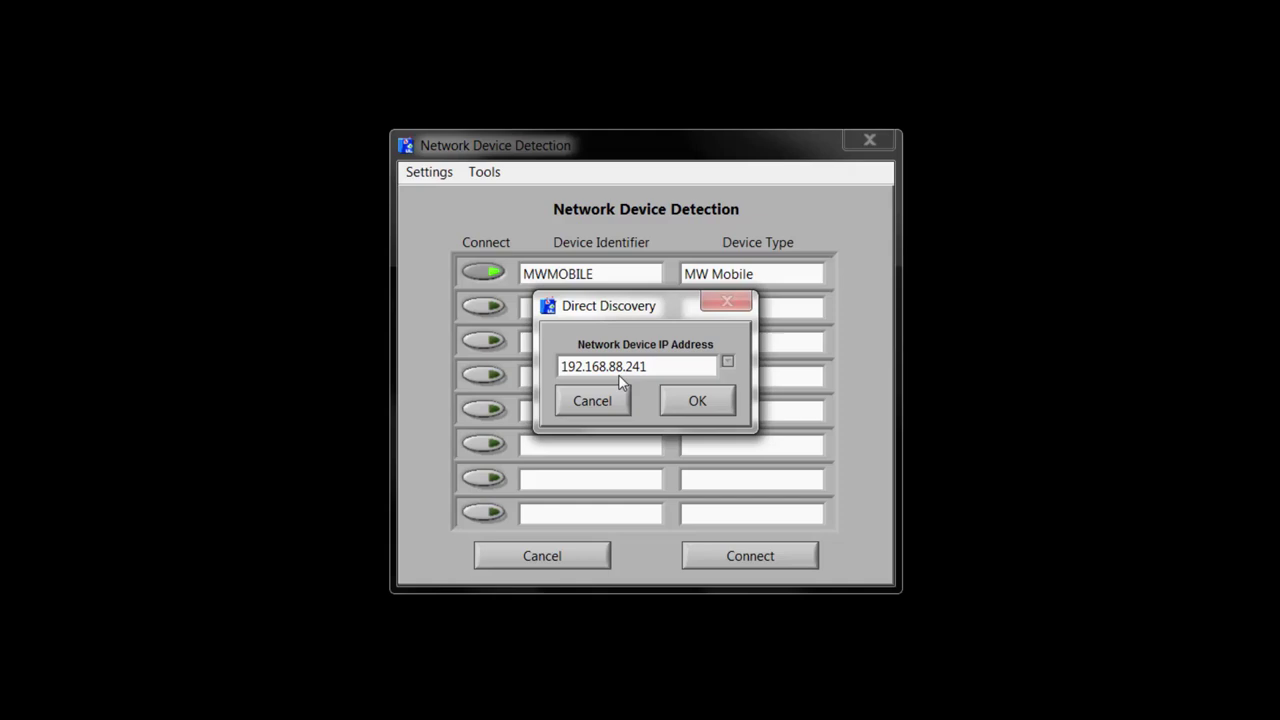
pyautogui.click(703, 402)
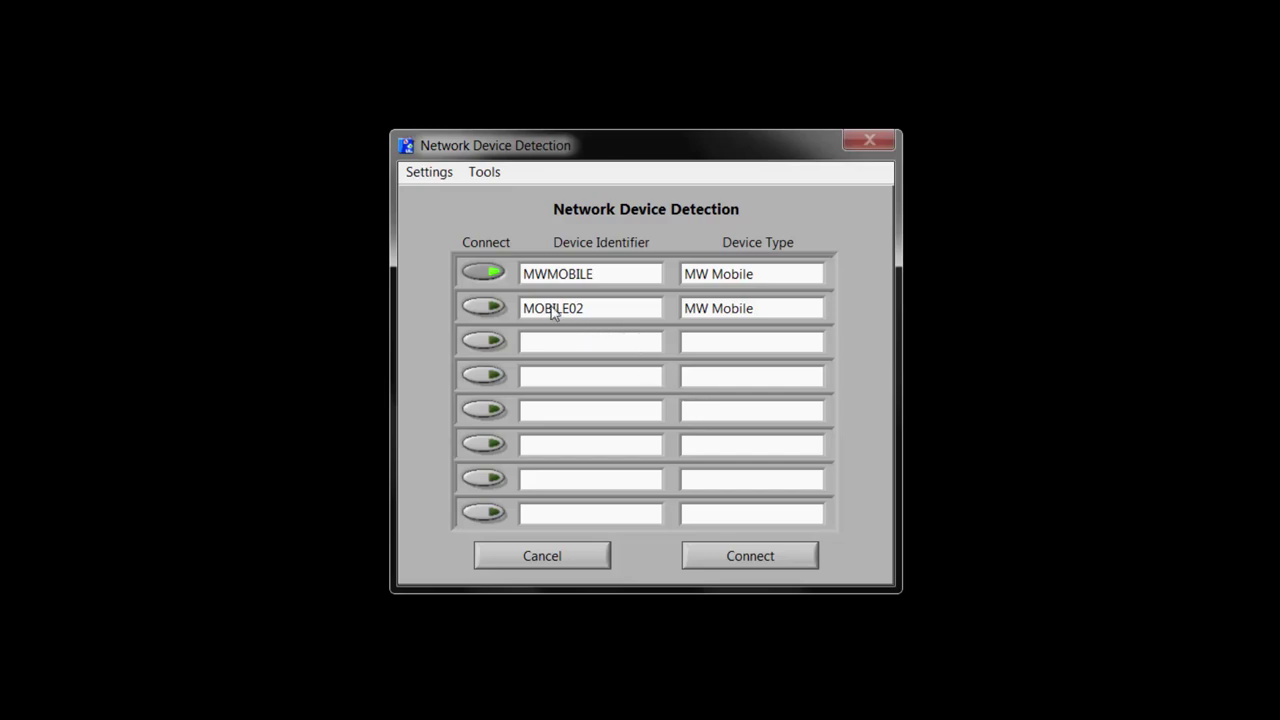
# Mark MWMOBILE for connection, then launch Command Prompt by searching 'cmd' in Start
pyautogui.click(487, 270)
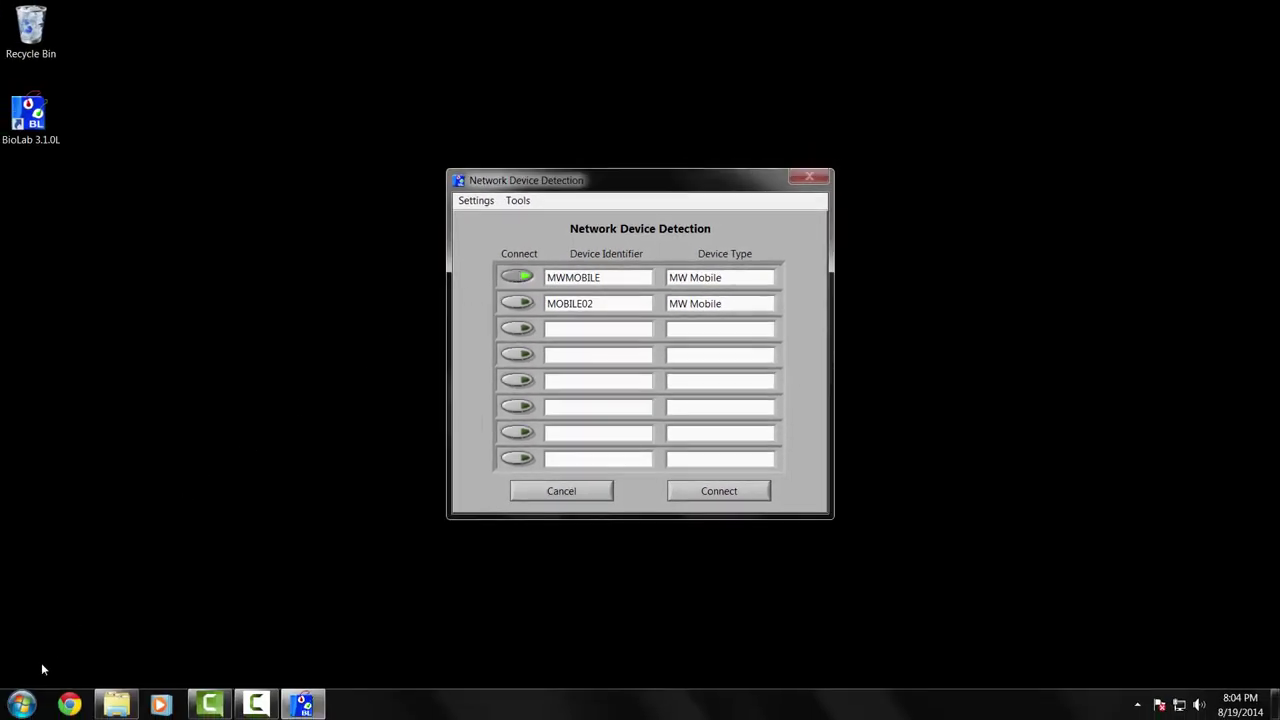
pyautogui.click(20, 706)
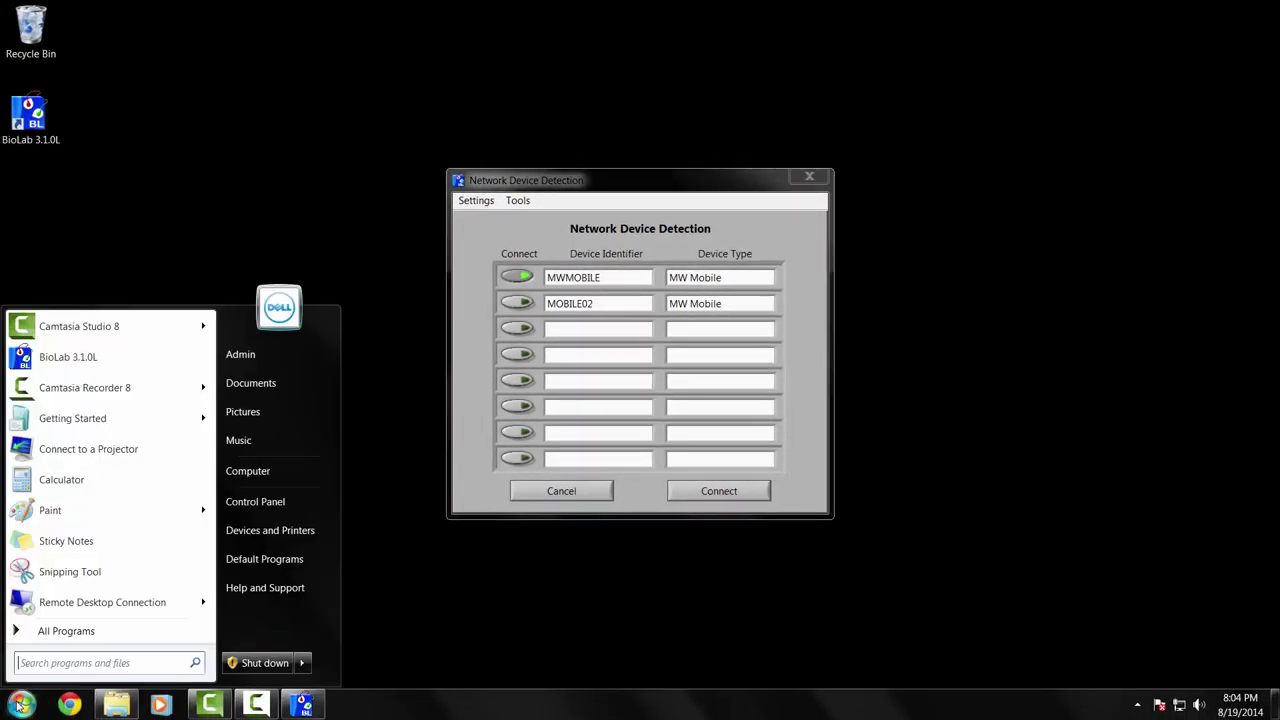
pyautogui.click(66, 660)
pyautogui.write('cmd')
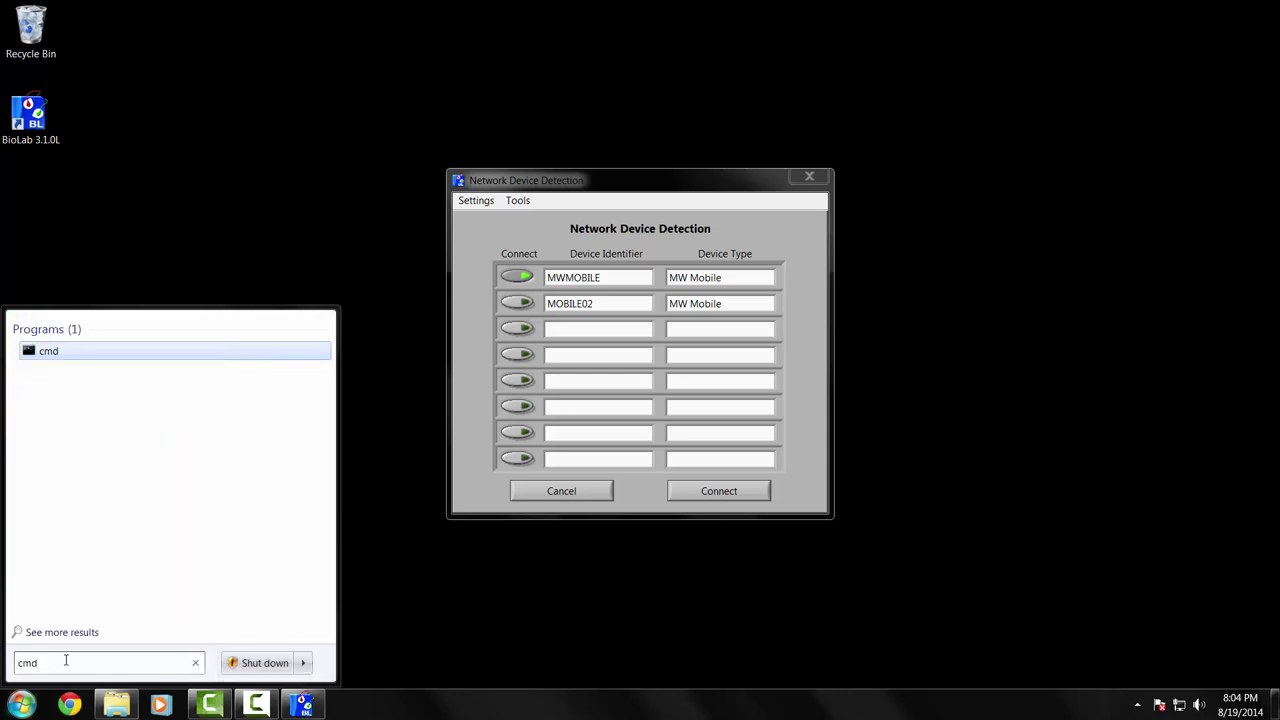
pyautogui.press('Return')
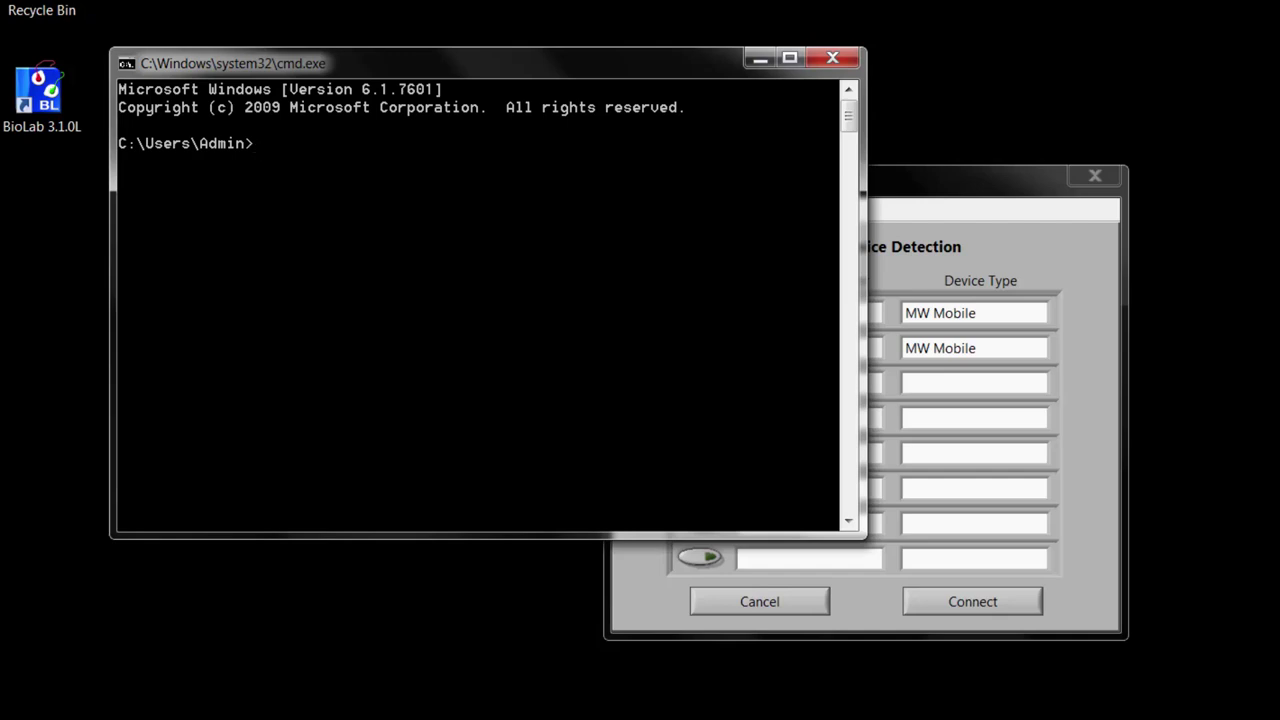
# Ping 192.168.88.241 from Command Prompt, getting four replies with 0% loss
pyautogui.write('pin')
pyautogui.write('g')
pyautogui.write(' 192')
pyautogui.write('.168')
pyautogui.write('.0')
pyautogui.press('BackSpace')
pyautogui.write('8')
pyautogui.write('8.241')
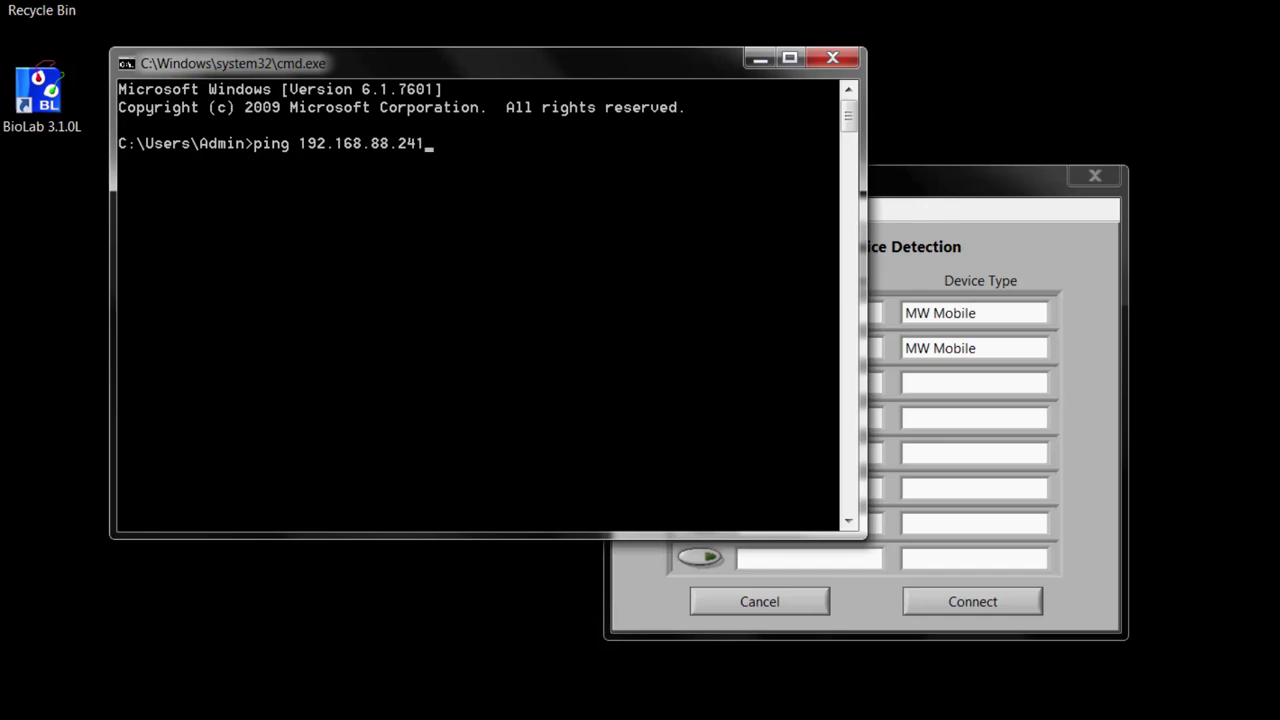
pyautogui.press('Return')
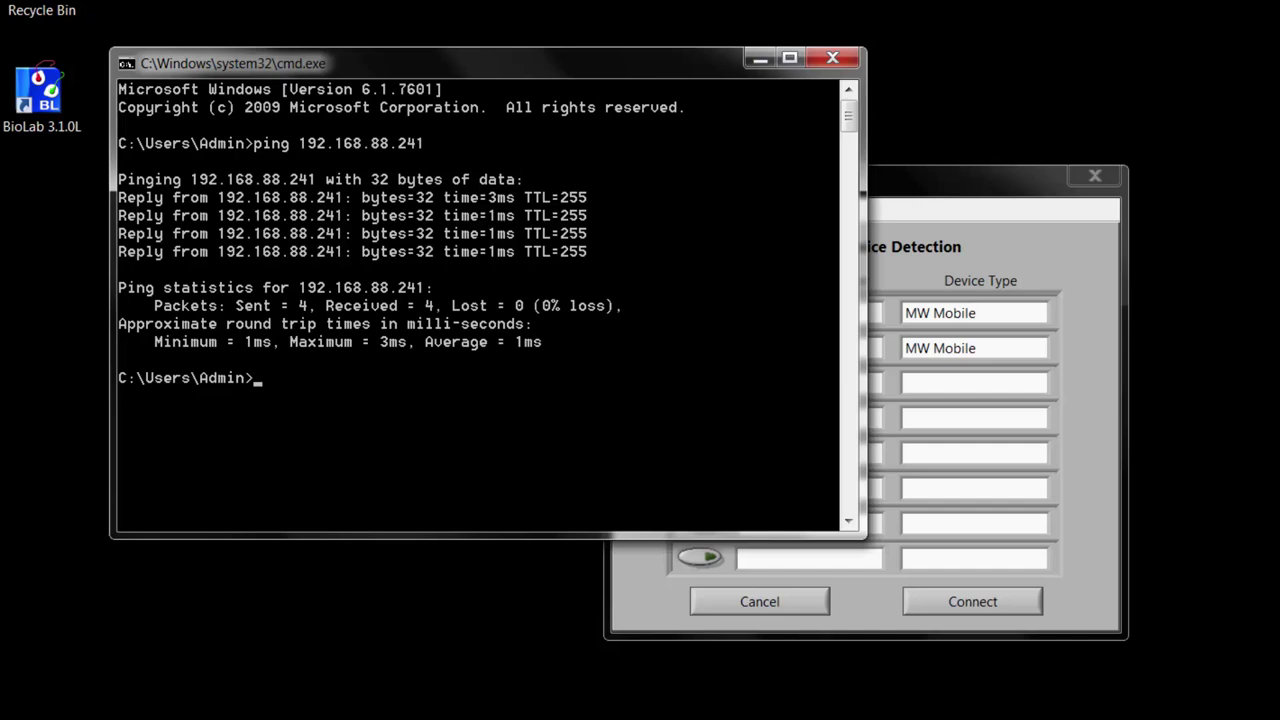
# Ping 192.168.88.243, which is unreachable, then close the Command Prompt window
pyautogui.press('Up')
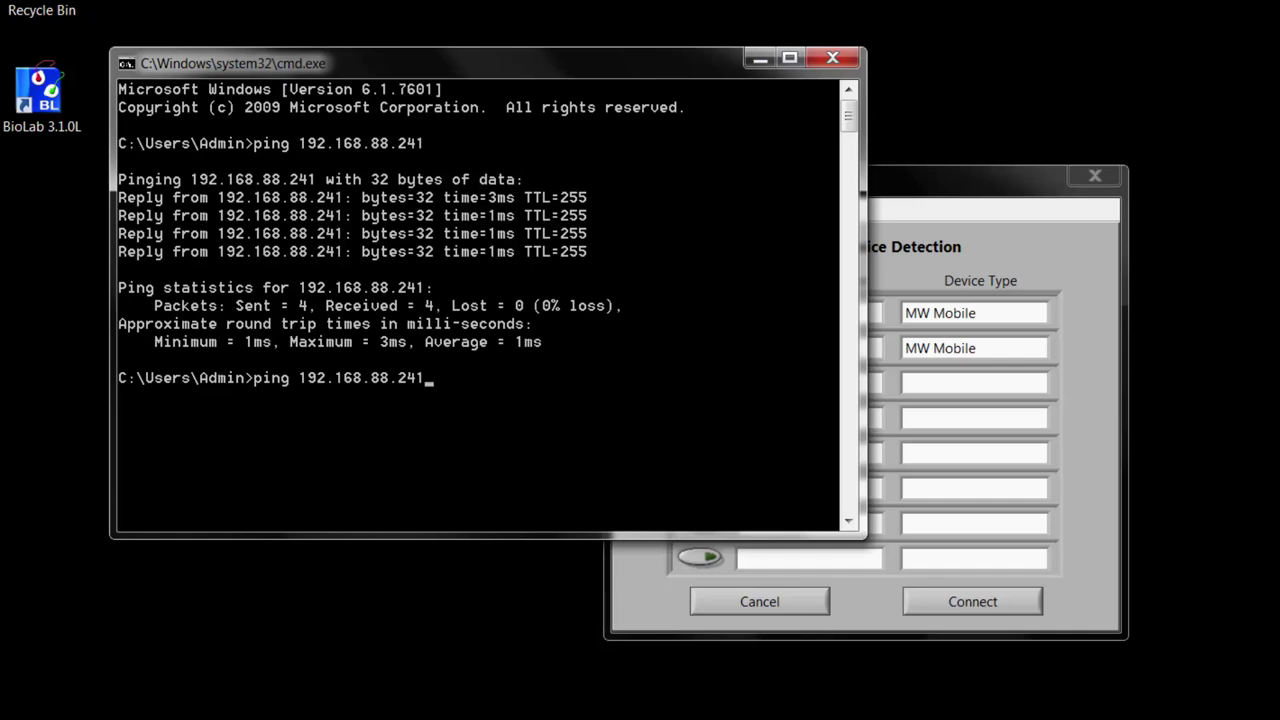
pyautogui.press('BackSpace')
pyautogui.write('3')
pyautogui.press('Return')
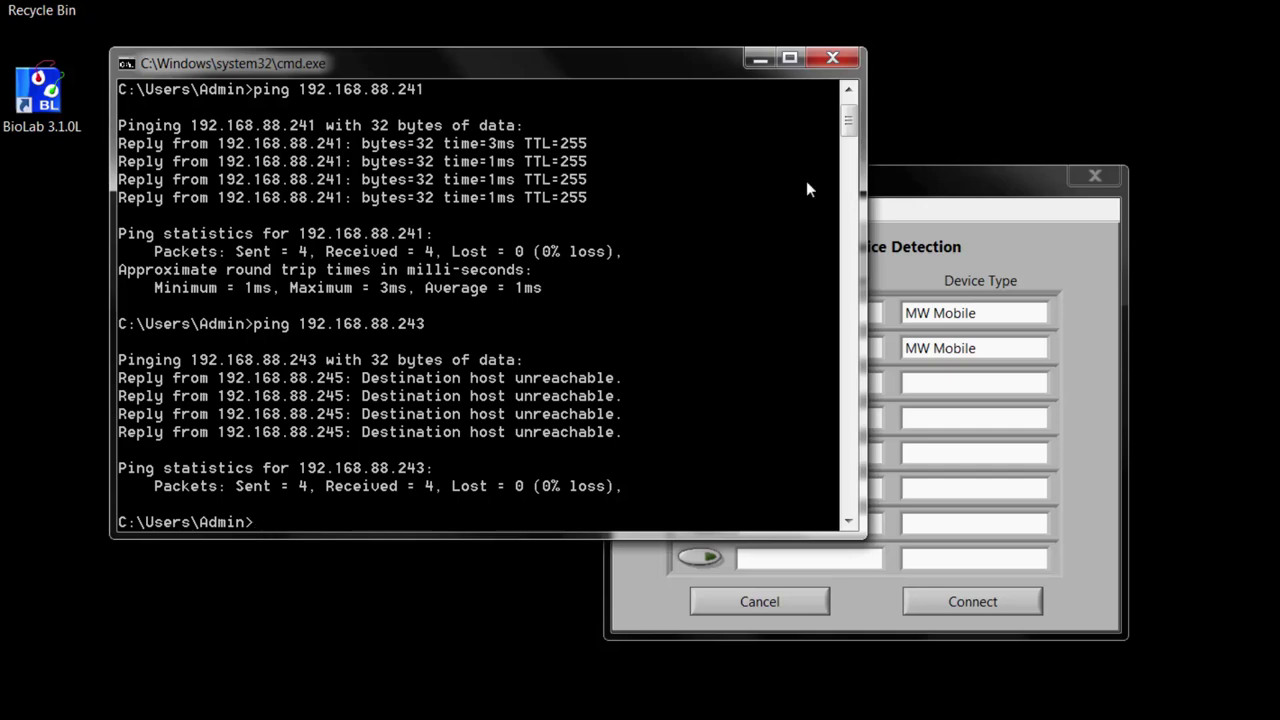
pyautogui.click(830, 55)
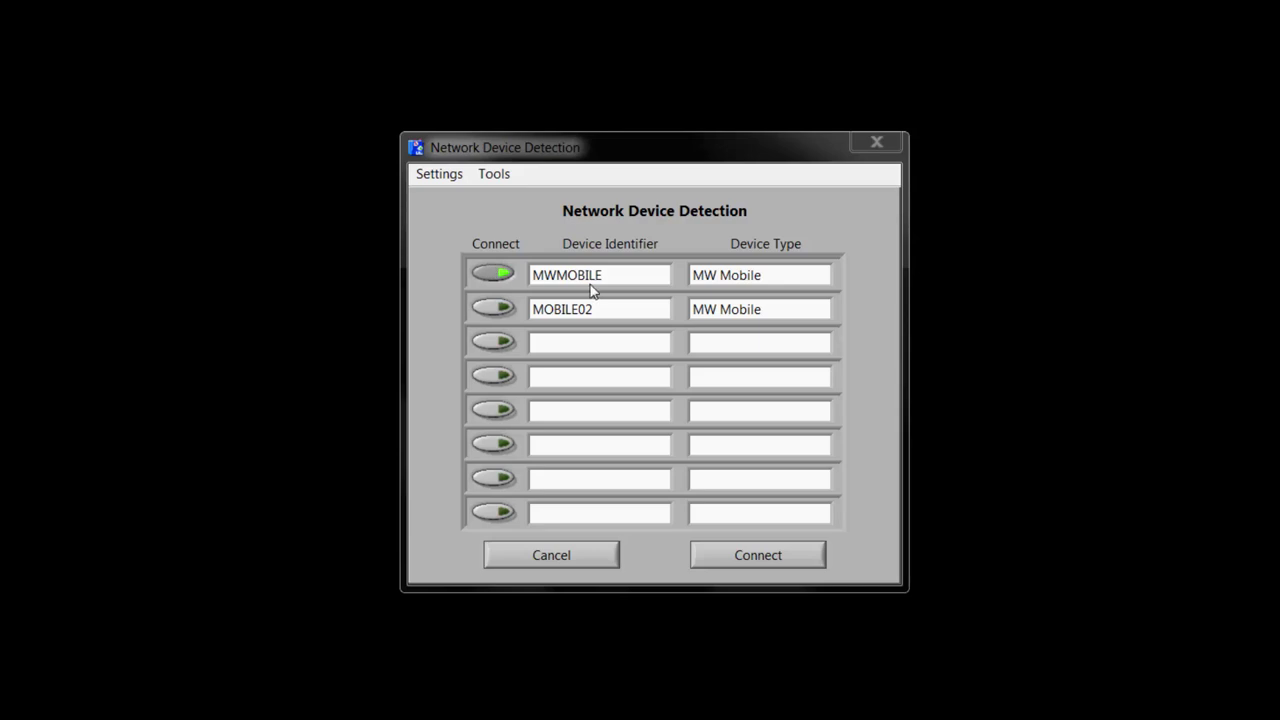
# Bring the Network Device Detection dialog forward and connect to the MWMOBILE device
pyautogui.click(776, 557)
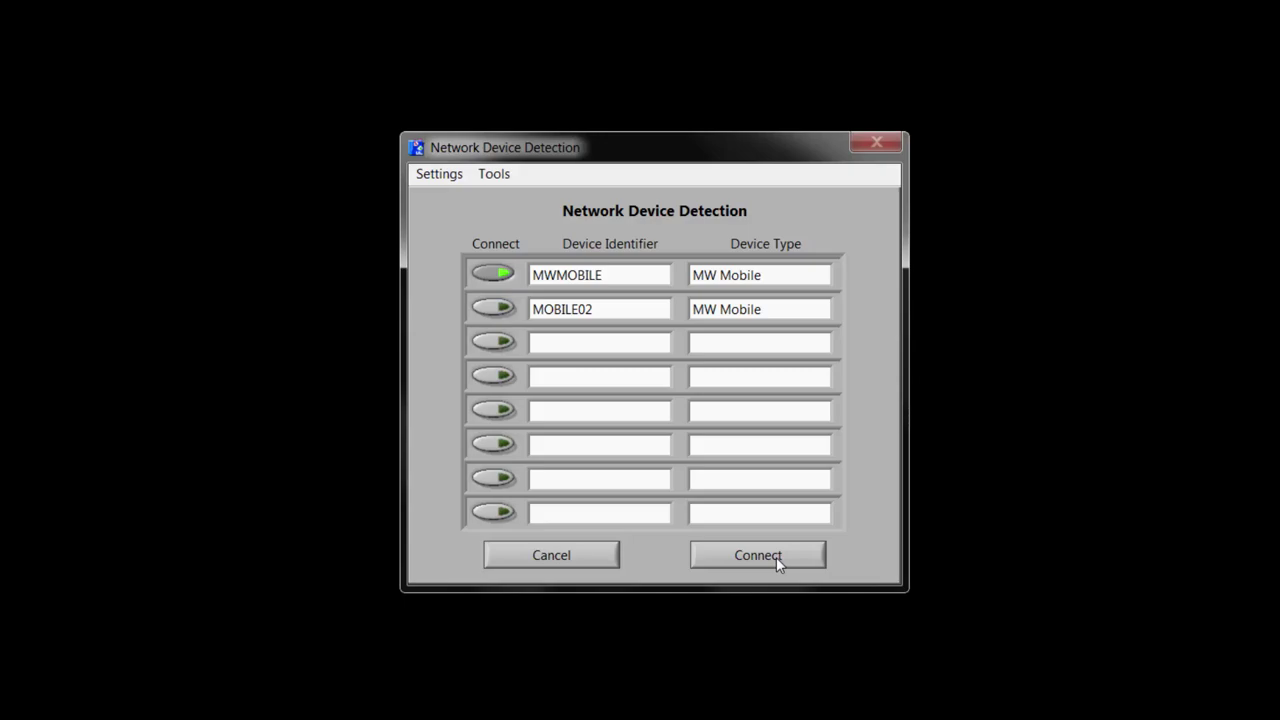
pyautogui.click(776, 557)
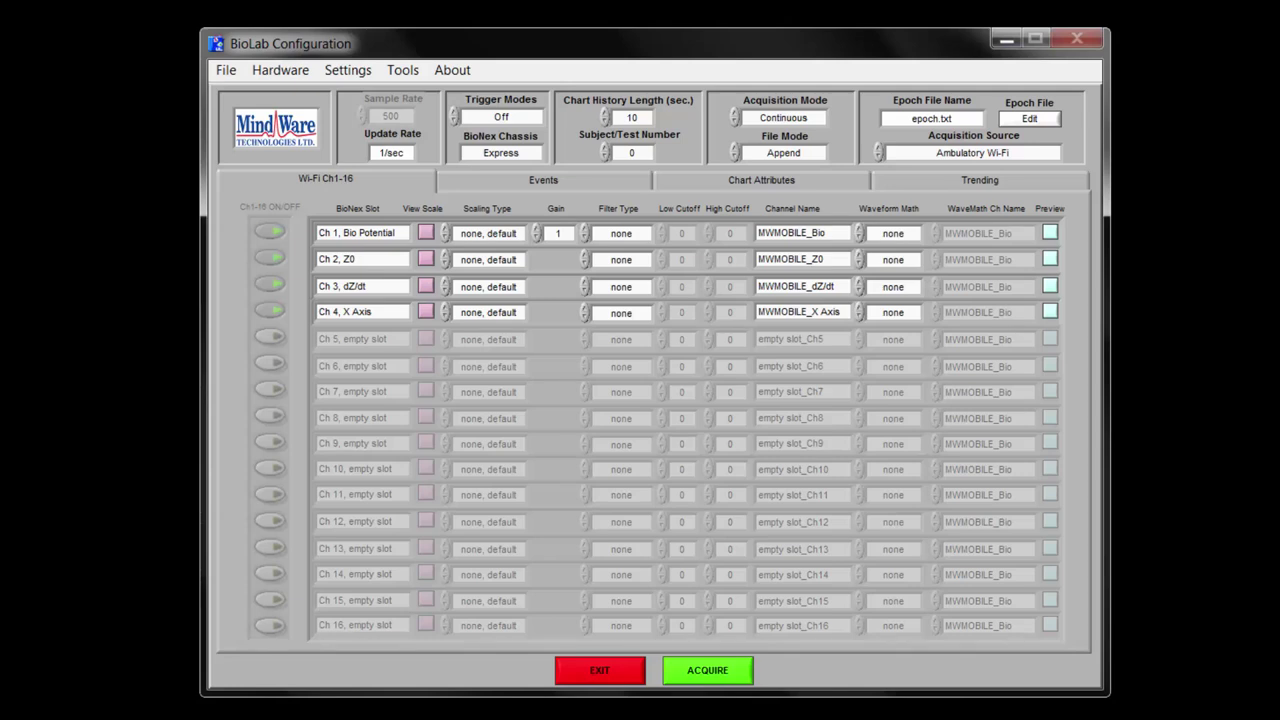
# Check the Hardware menu's Redetect Devices option, then close it without choosing anything
pyautogui.click(275, 72)
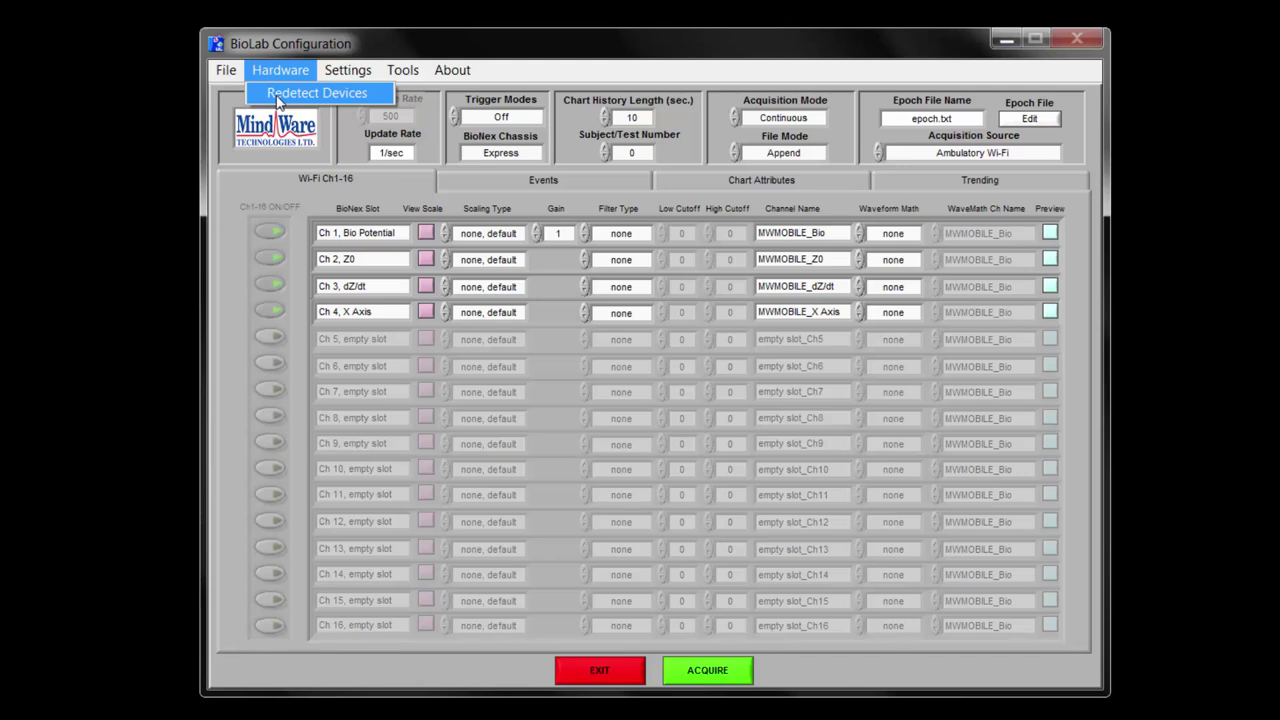
pyautogui.click(567, 68)
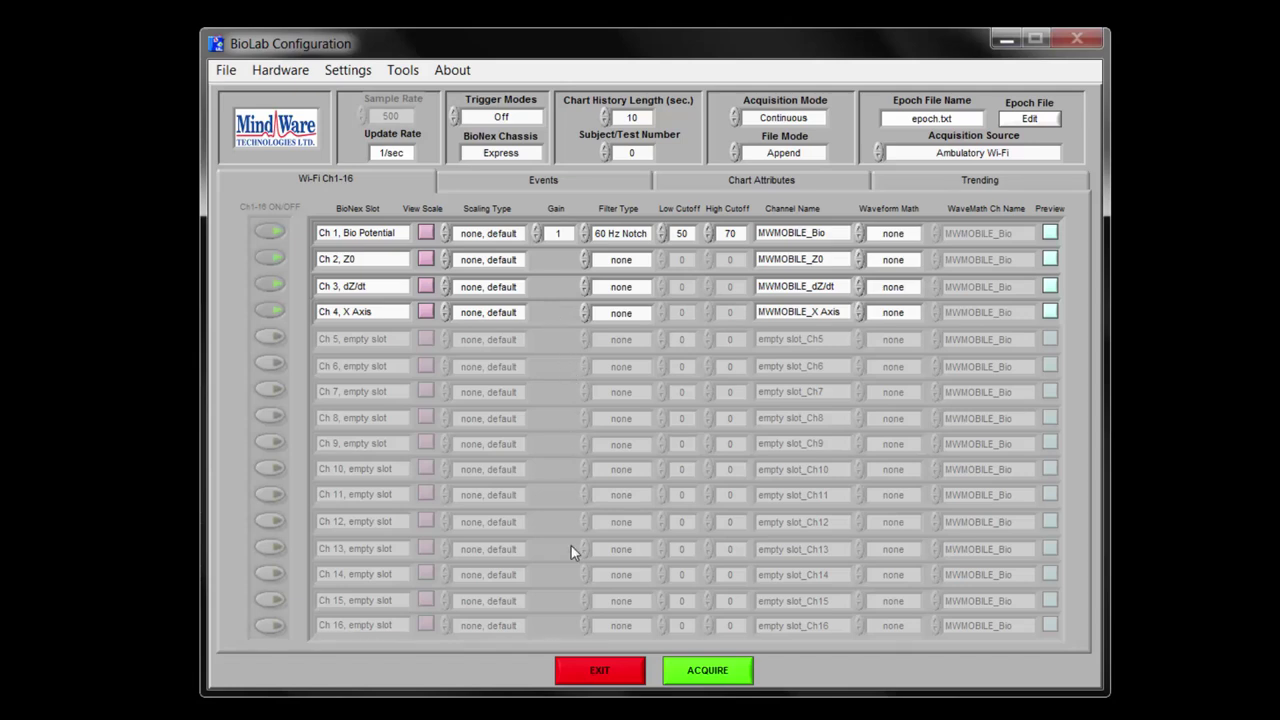
# Start an acquisition saved as 'test data' on DATAPART1 (D:)
pyautogui.click(717, 674)
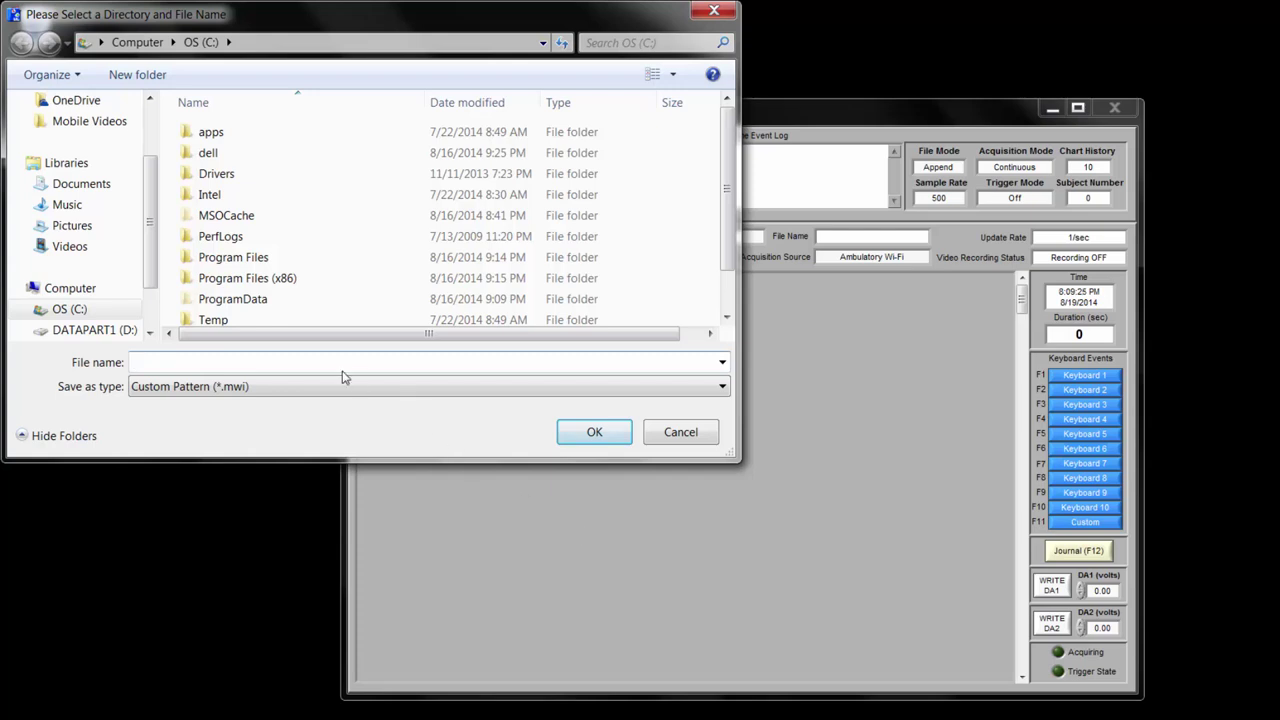
pyautogui.click(94, 330)
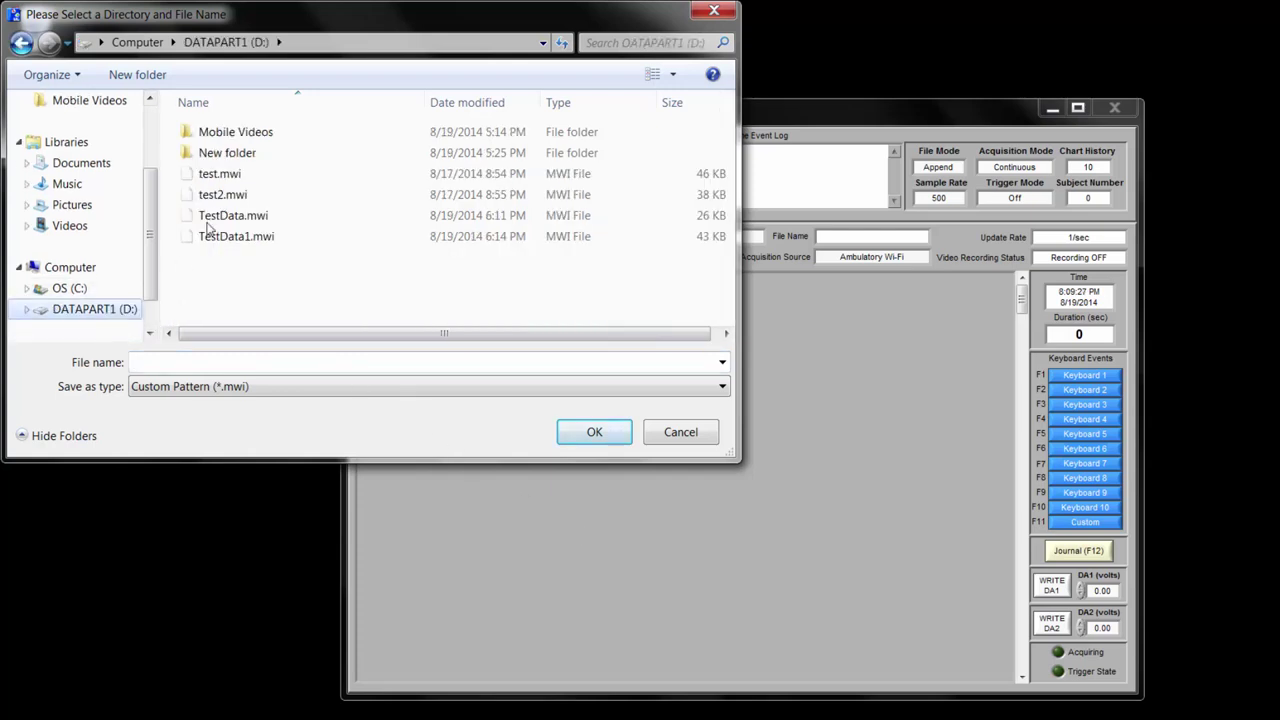
pyautogui.click(244, 361)
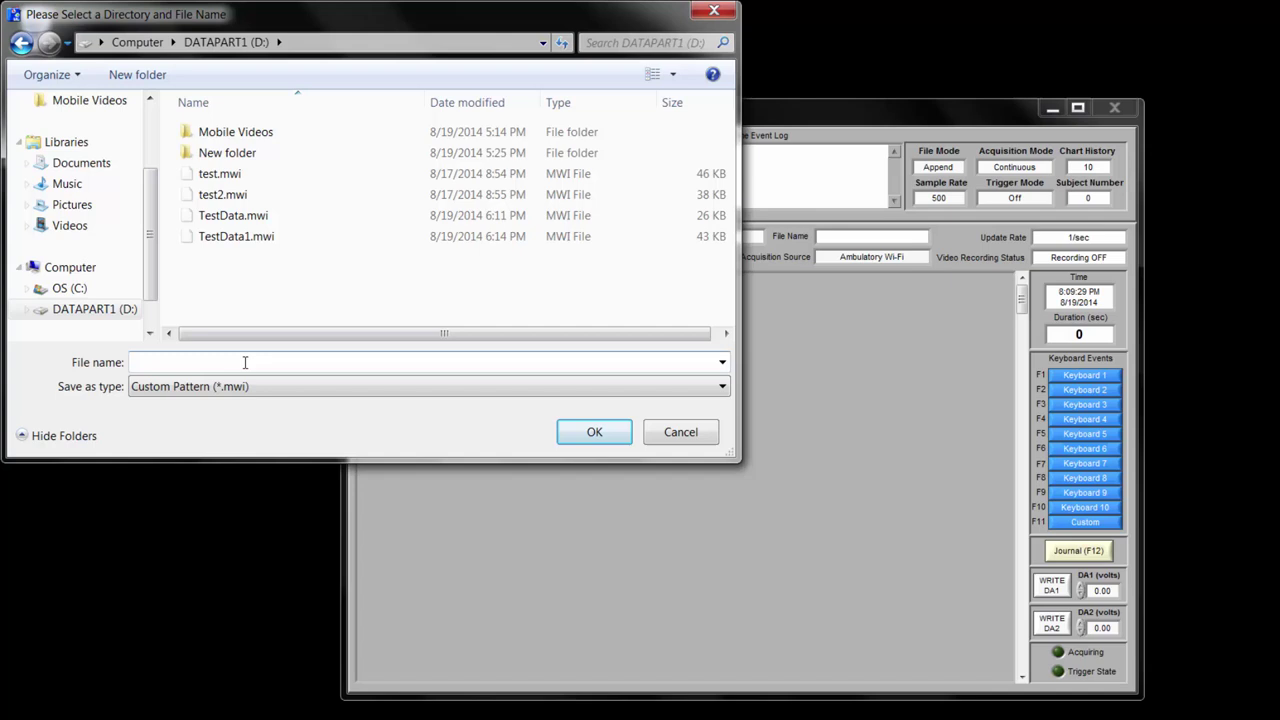
pyautogui.write('test')
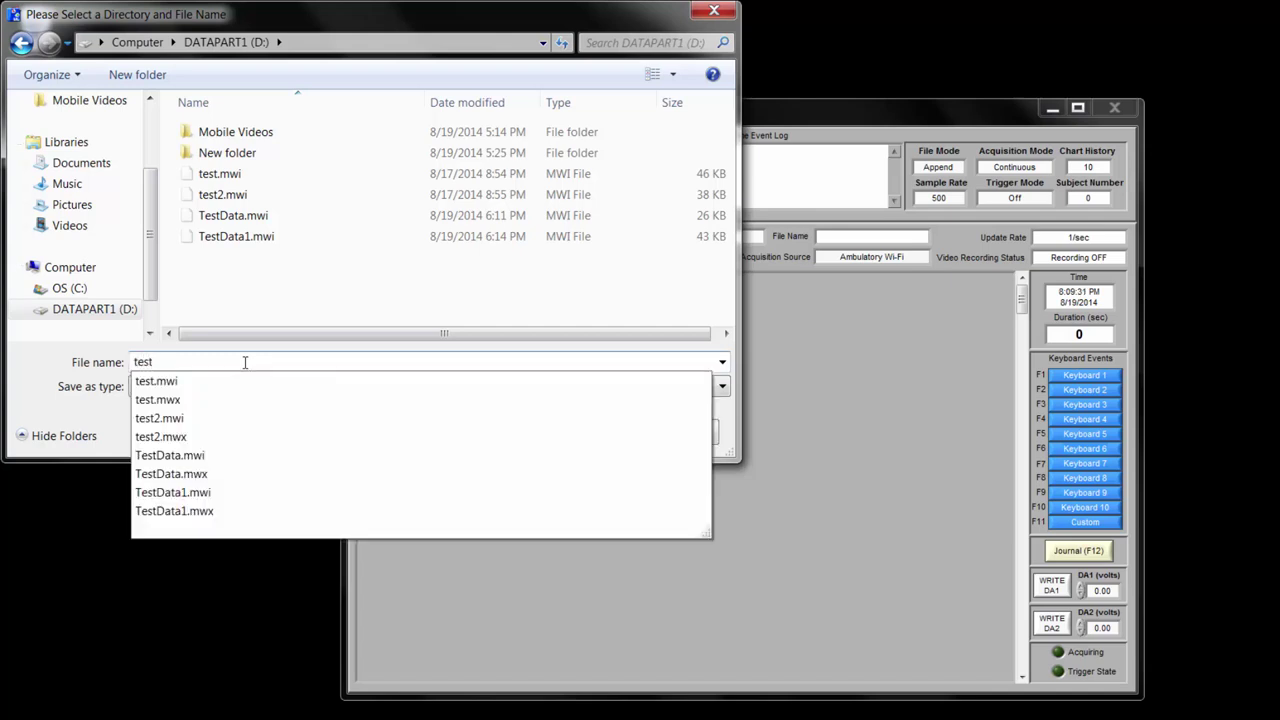
pyautogui.write(' data')
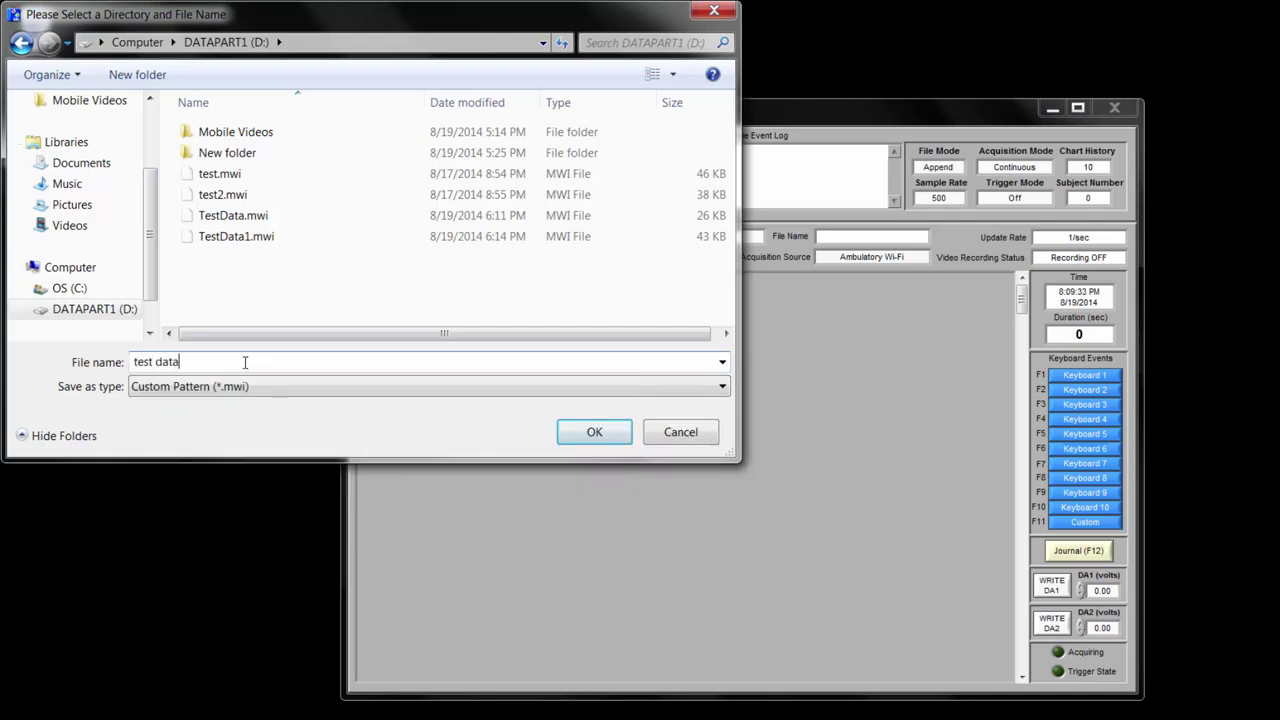
pyautogui.click(612, 437)
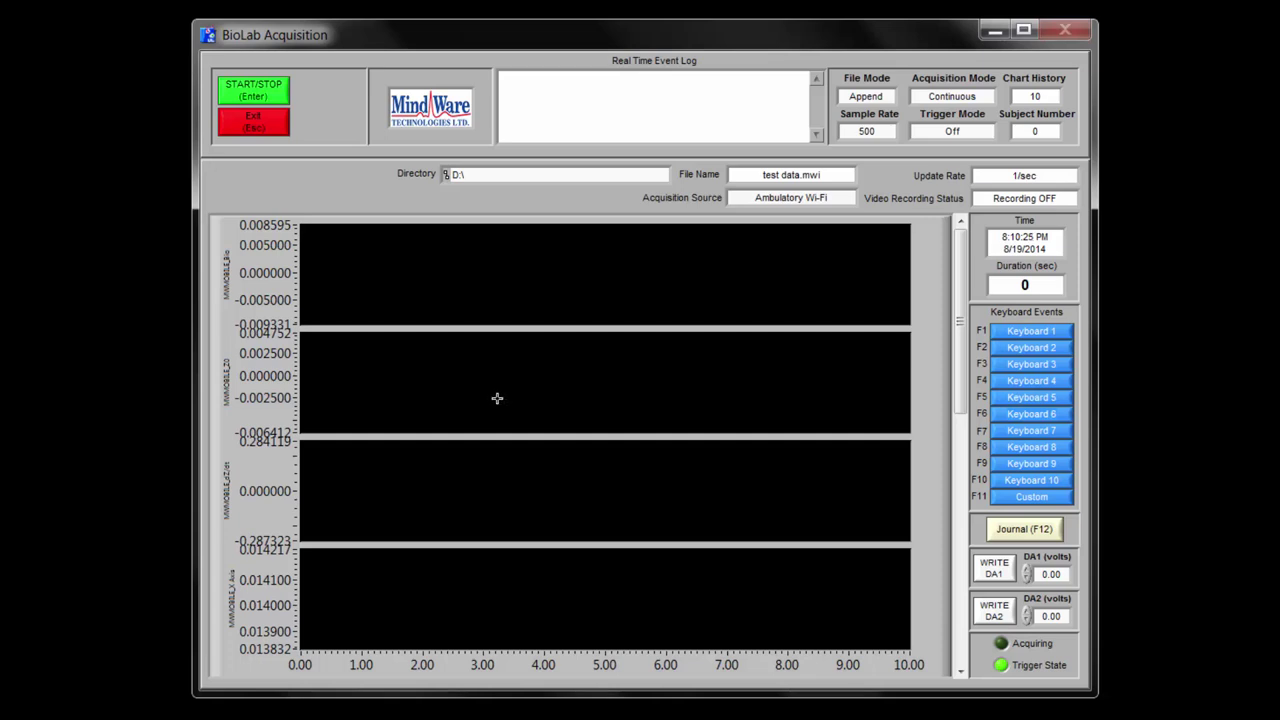
# Record the four signals with one pause, stopping at about 35 seconds
pyautogui.click(267, 97)
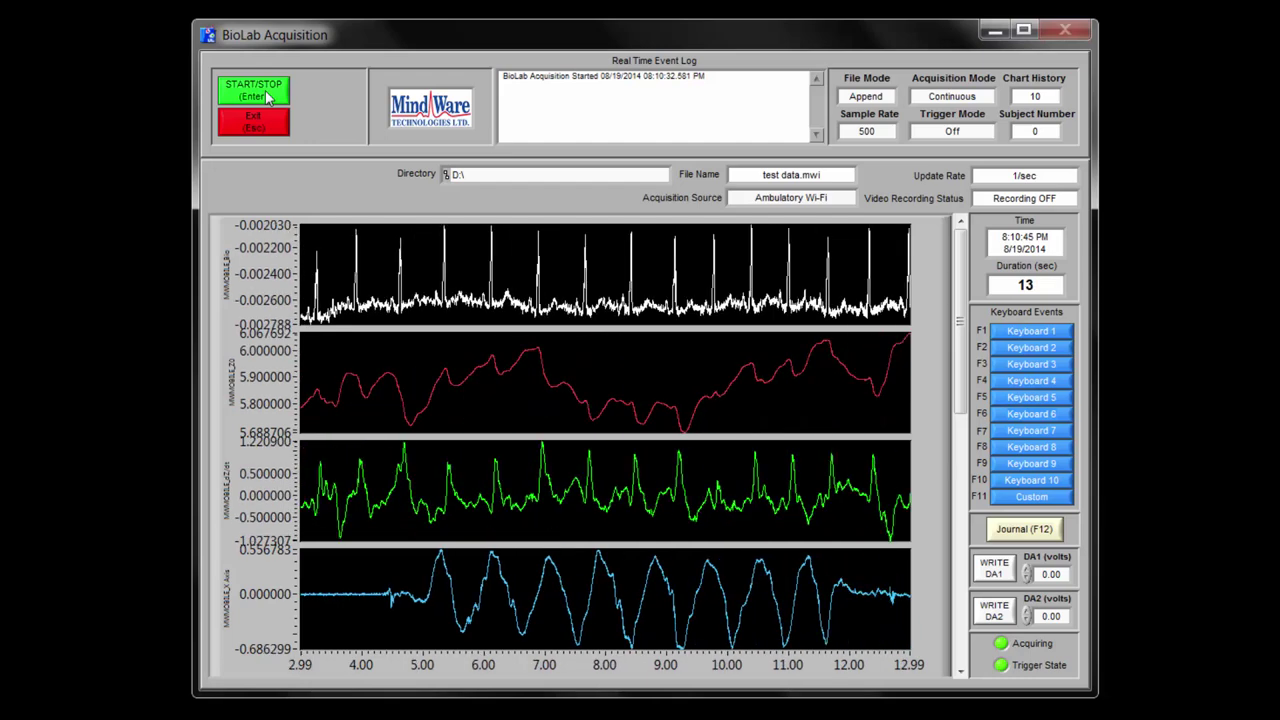
pyautogui.click(268, 97)
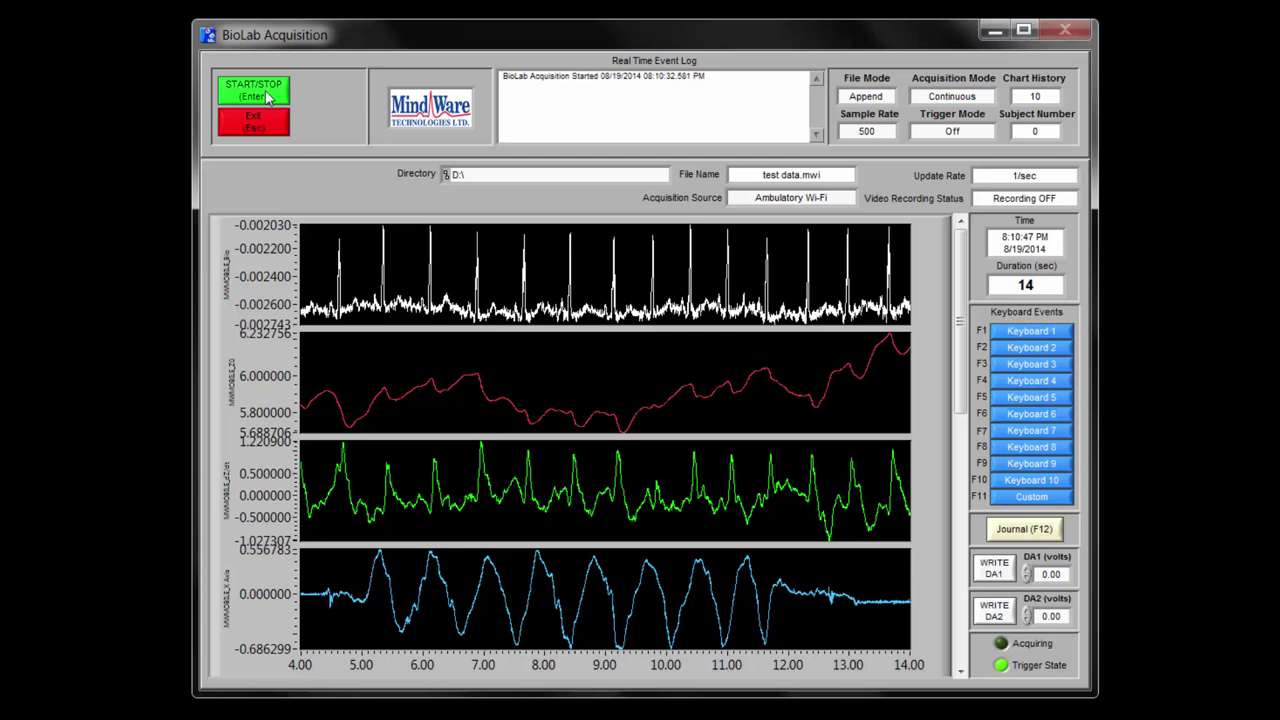
pyautogui.click(268, 97)
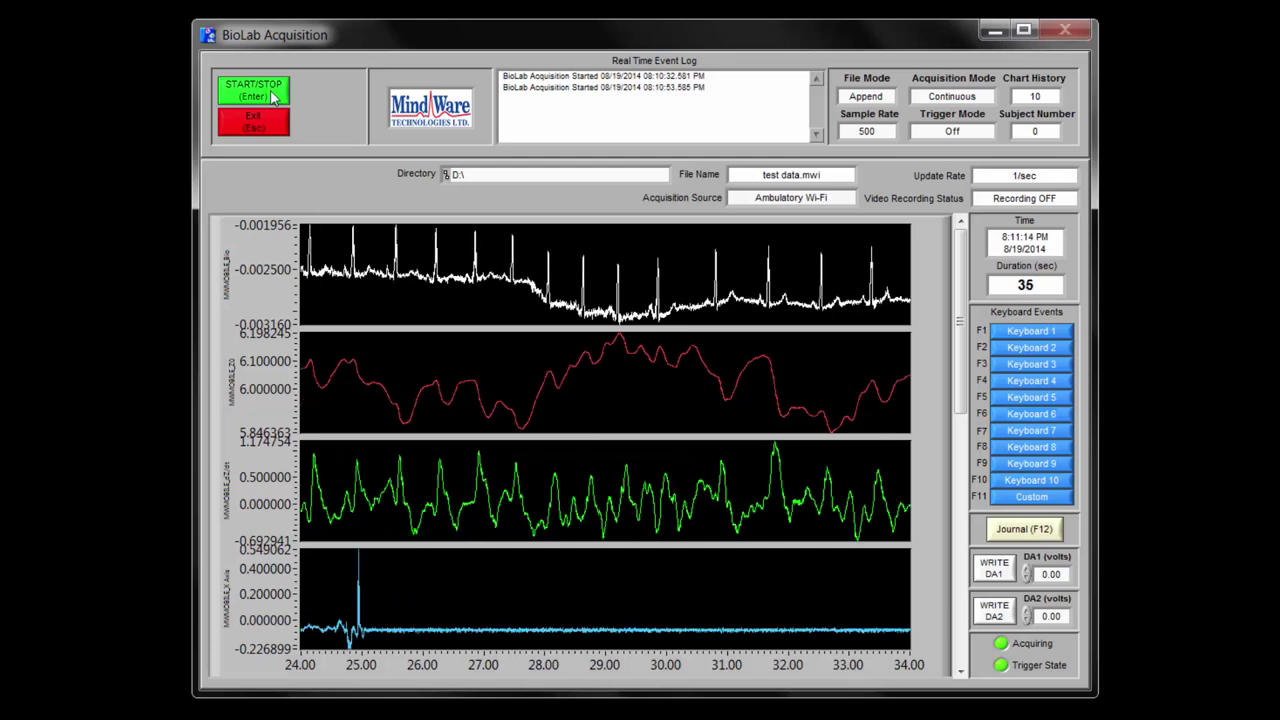
pyautogui.click(272, 95)
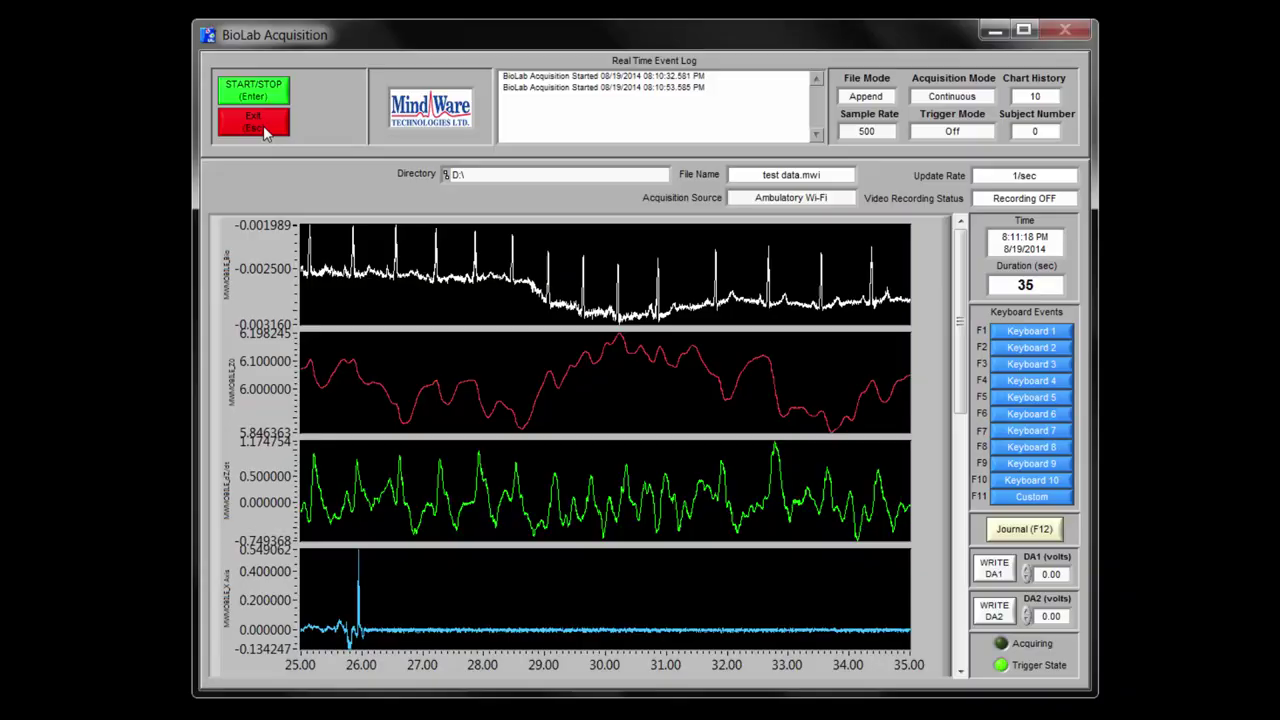
# Exit the acquisition screen, keep Ambulatory Wi-Fi as the source, and confirm quitting BioLab
pyautogui.click(264, 128)
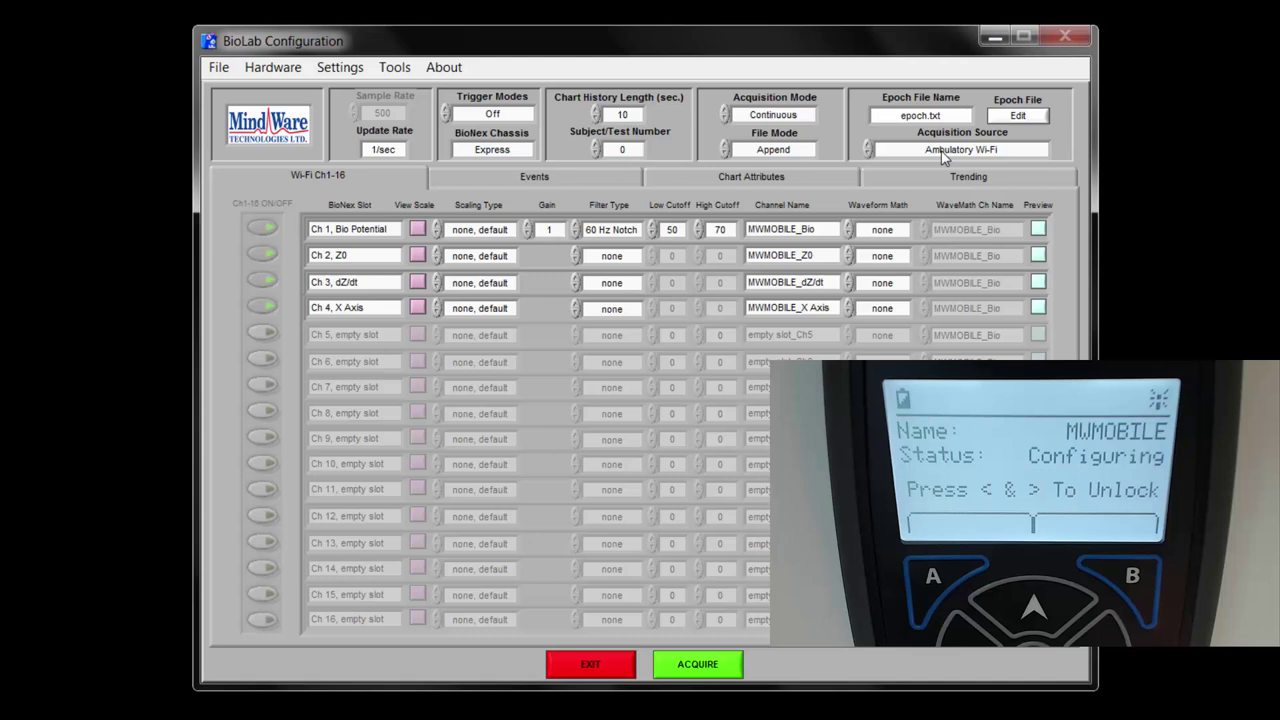
pyautogui.click(944, 152)
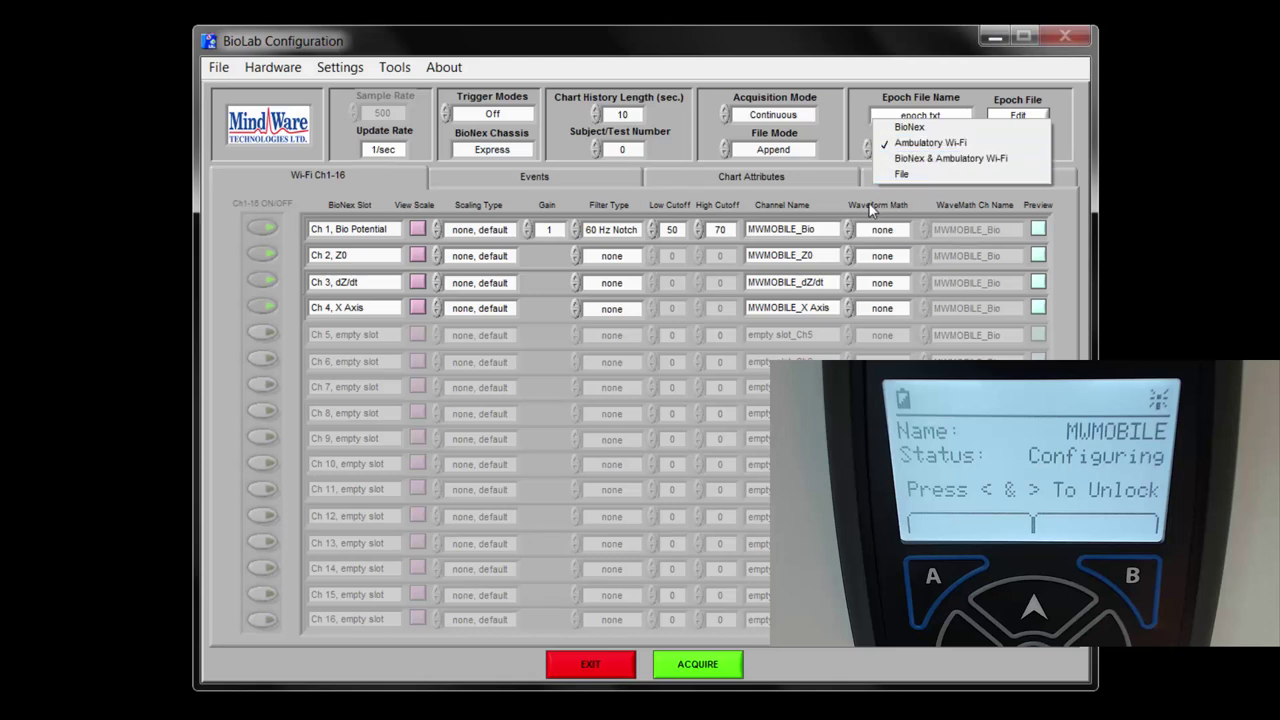
pyautogui.click(810, 195)
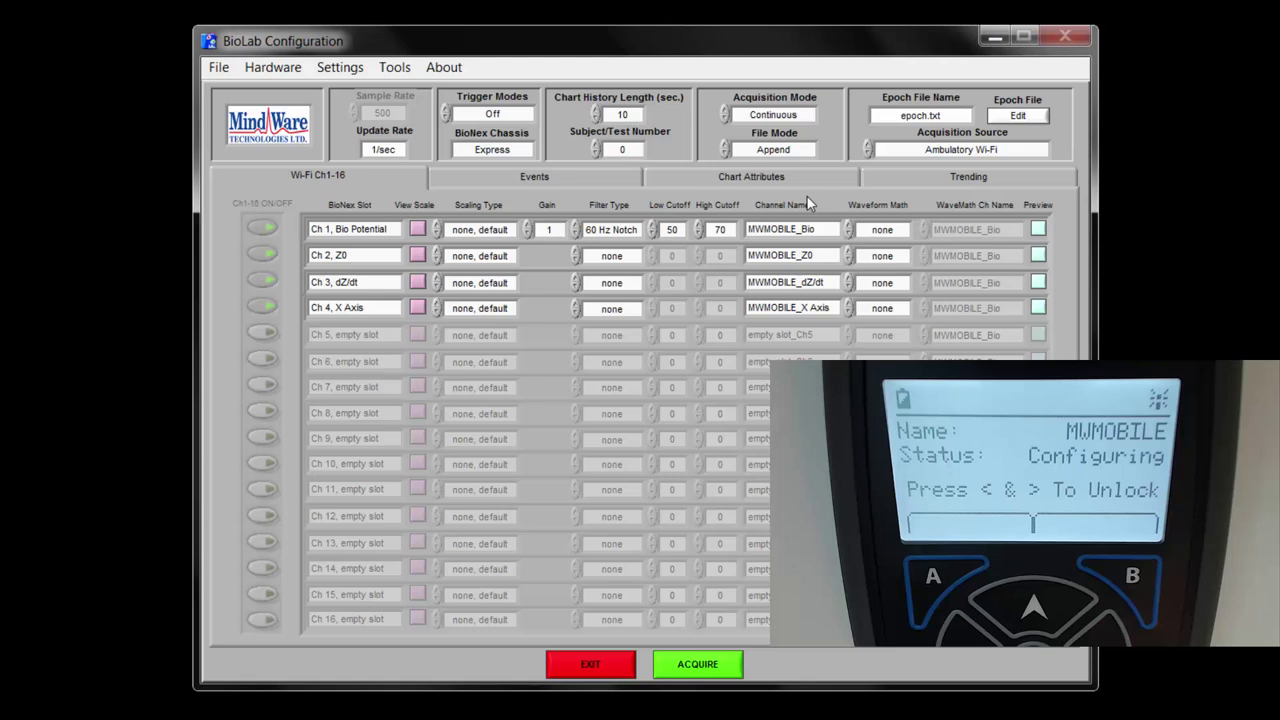
pyautogui.click(598, 666)
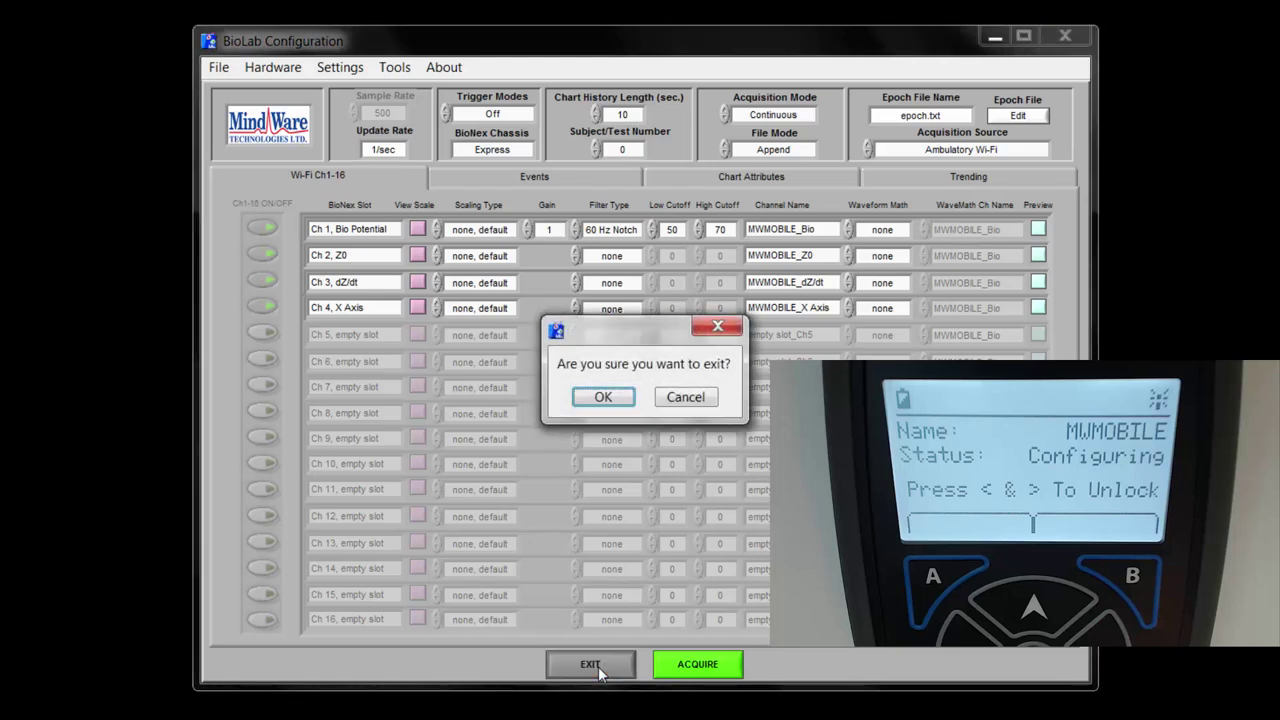
pyautogui.click(604, 397)
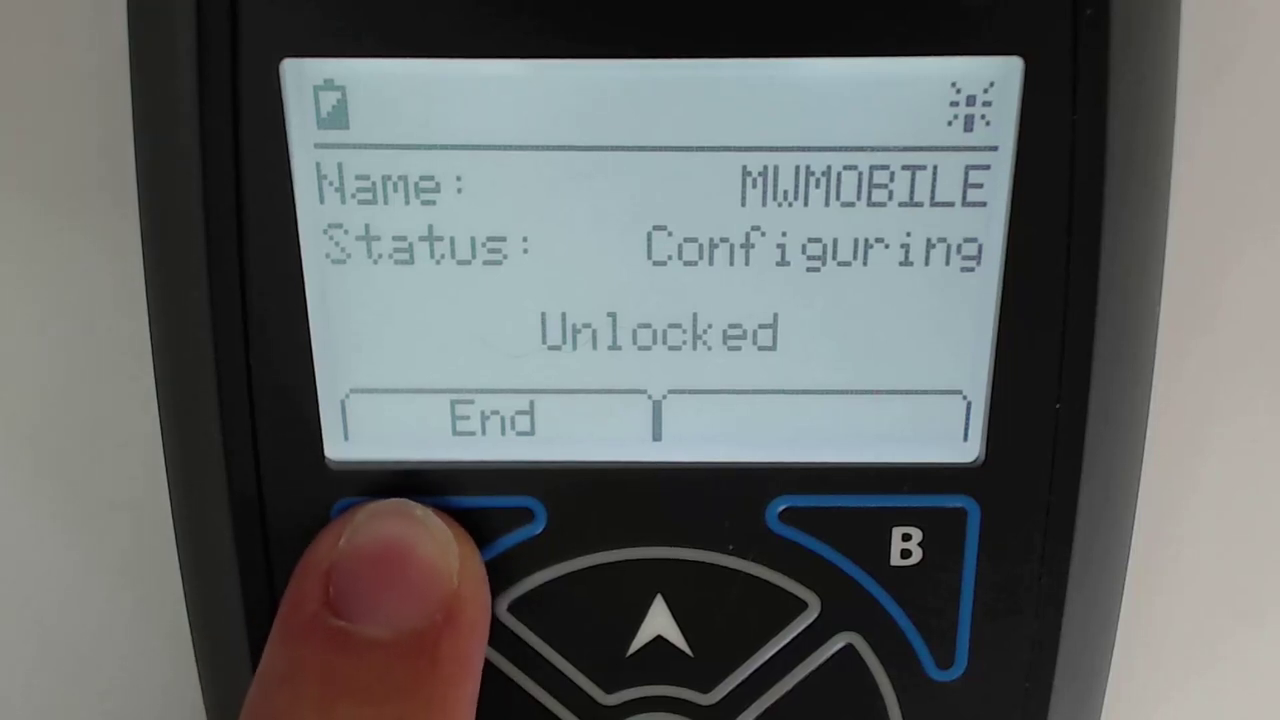
# End the session on the MWMOBILE unit, open its Main Menu and highlight Power Off
pyautogui.click(405, 530)
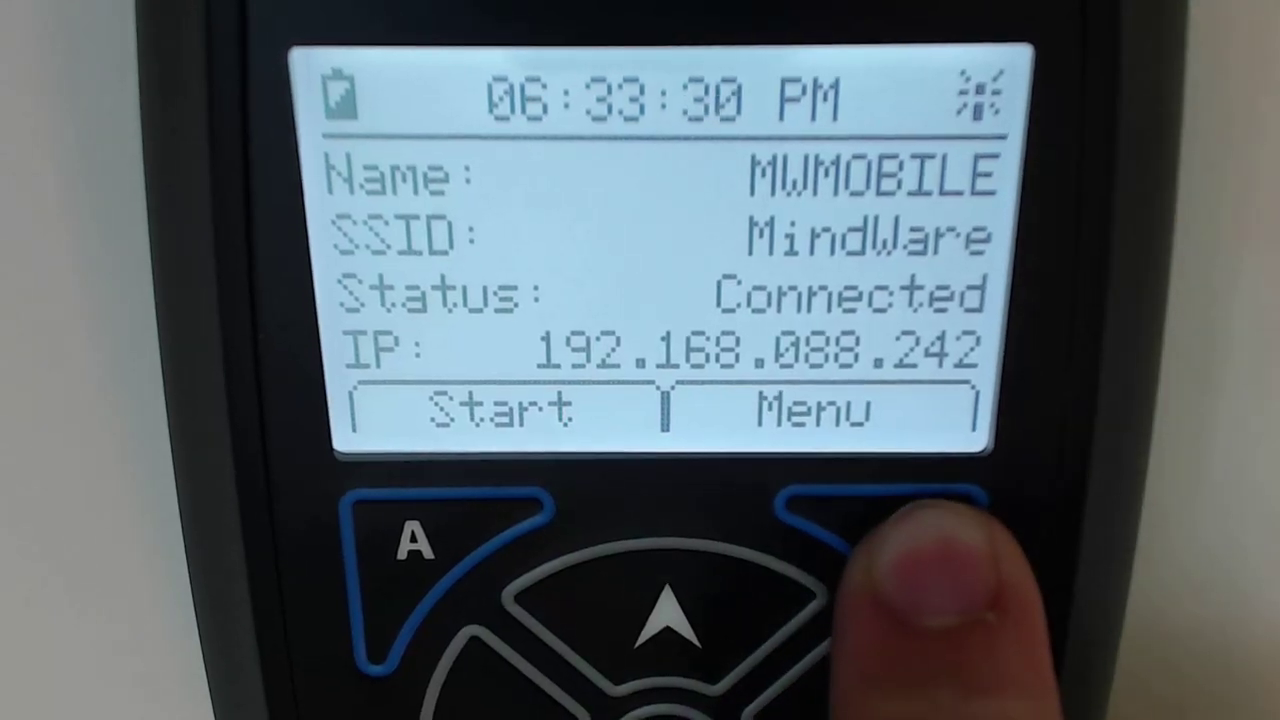
pyautogui.click(910, 545)
pyautogui.press('Down')
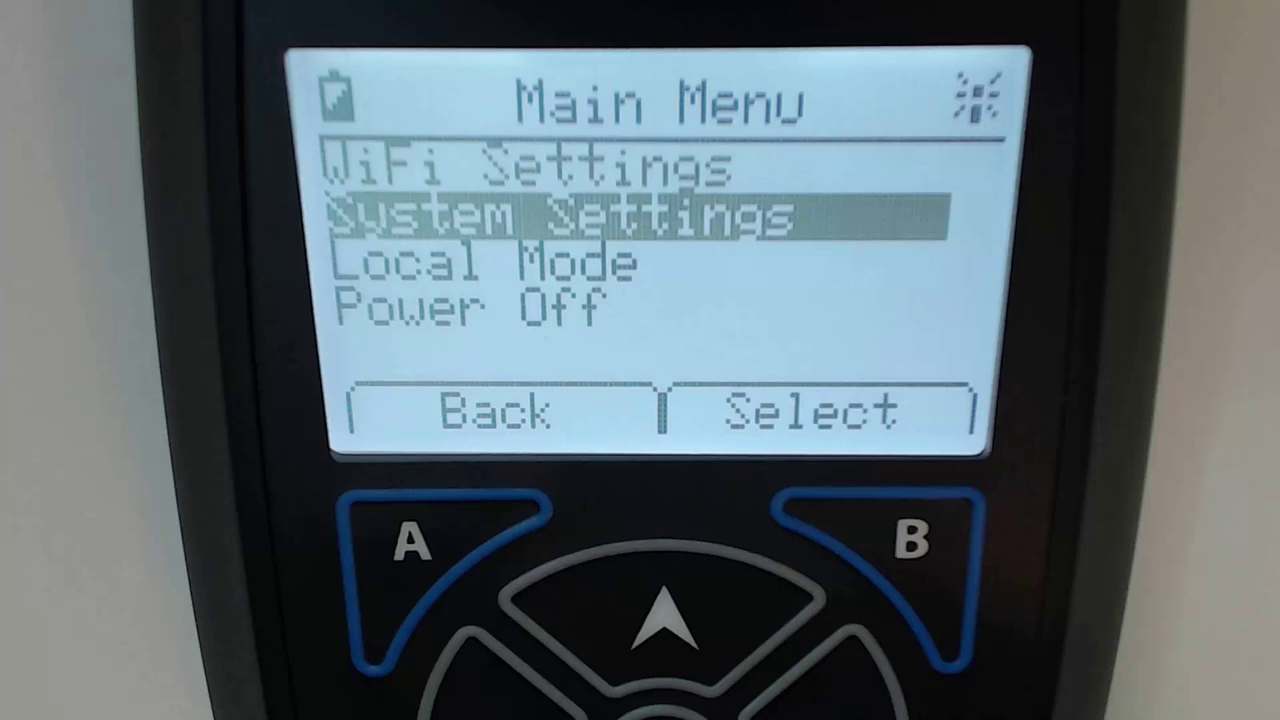
pyautogui.press('Down')
pyautogui.press('Down')
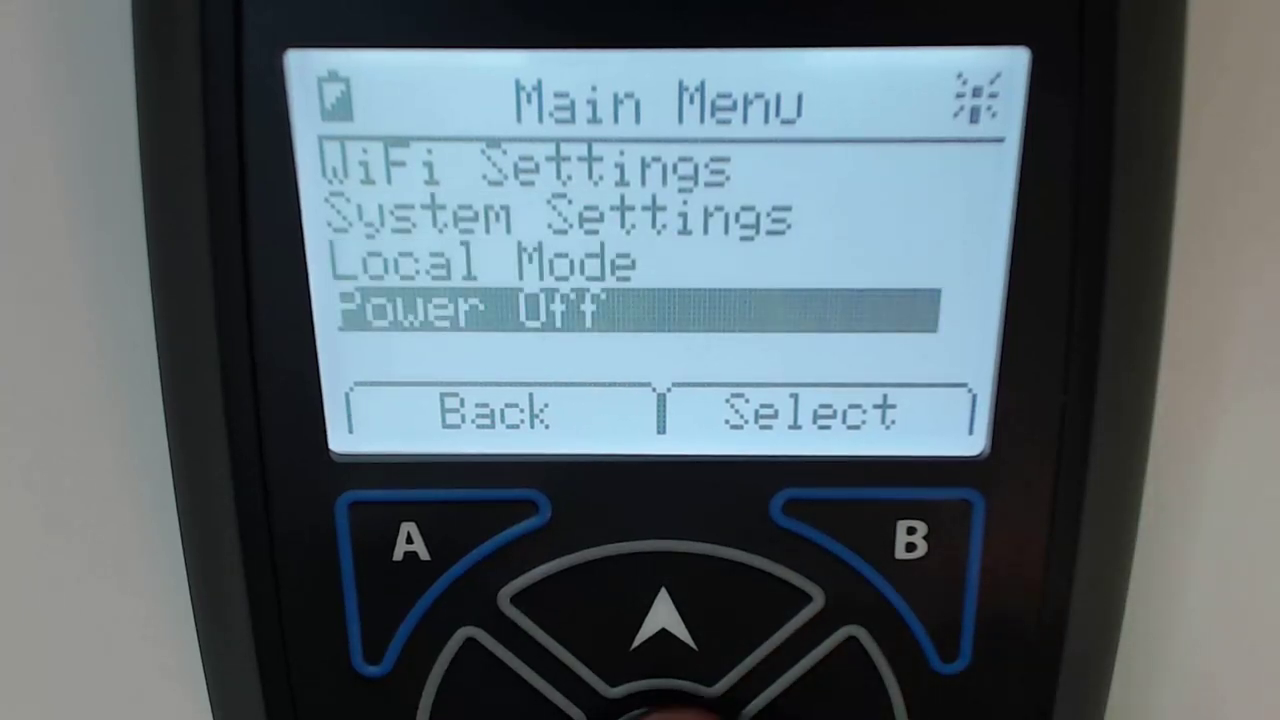